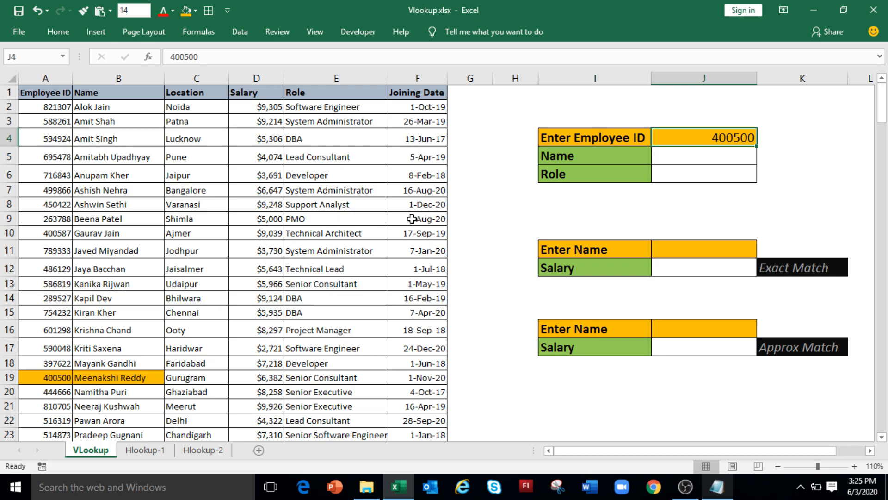
Enter =VLOOKUP(J4,$A$1:$B$36,2,0) in J5 to return the Name for the entered employee ID
click(690, 154)
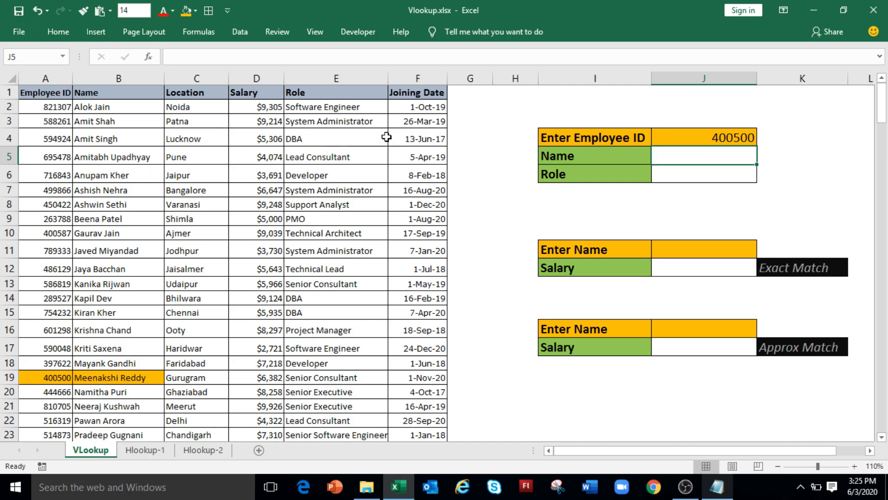
click(40, 76)
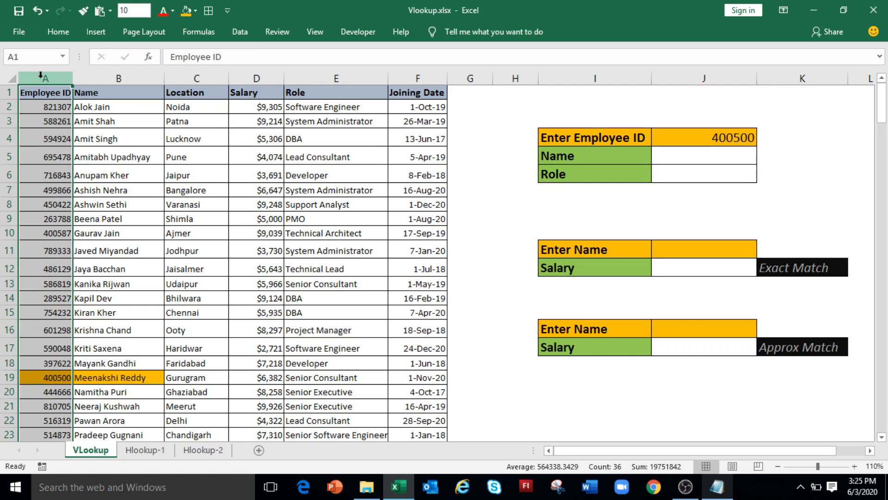
click(704, 153)
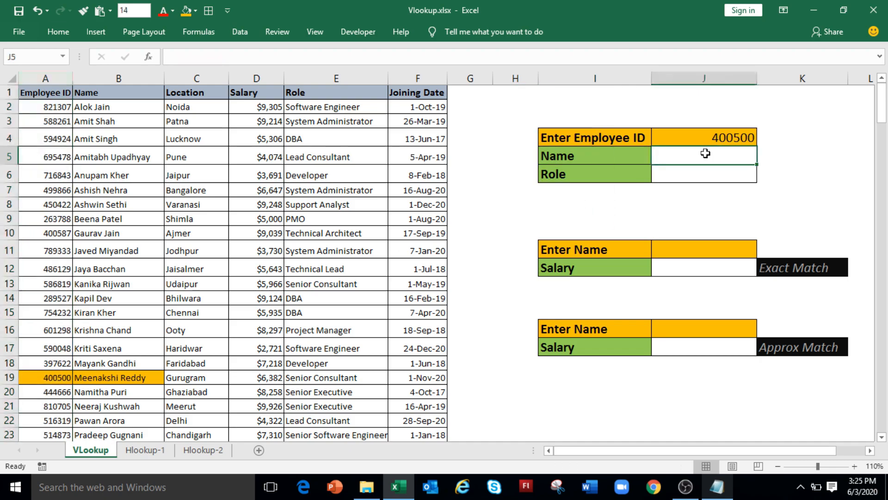
text(=vlookup()
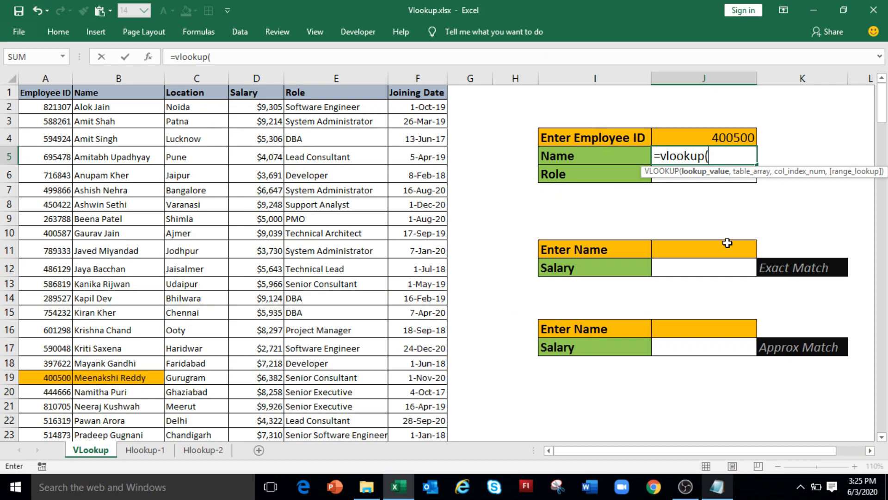
click(740, 135)
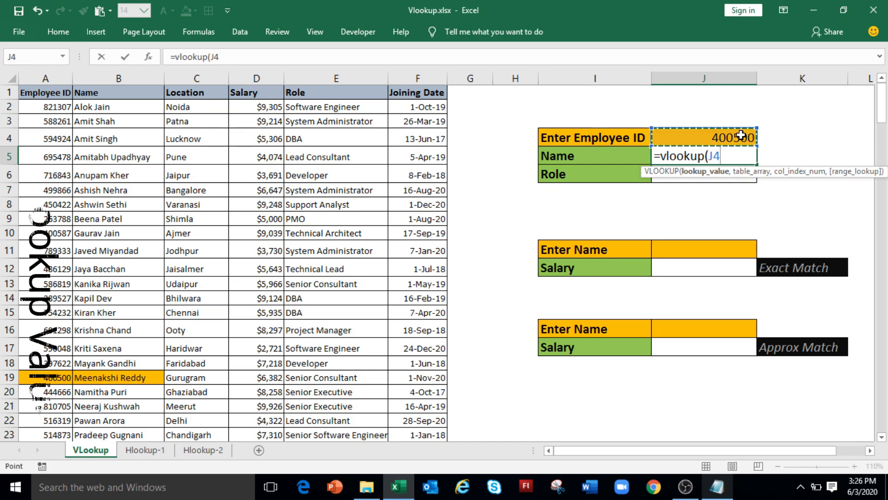
text(,)
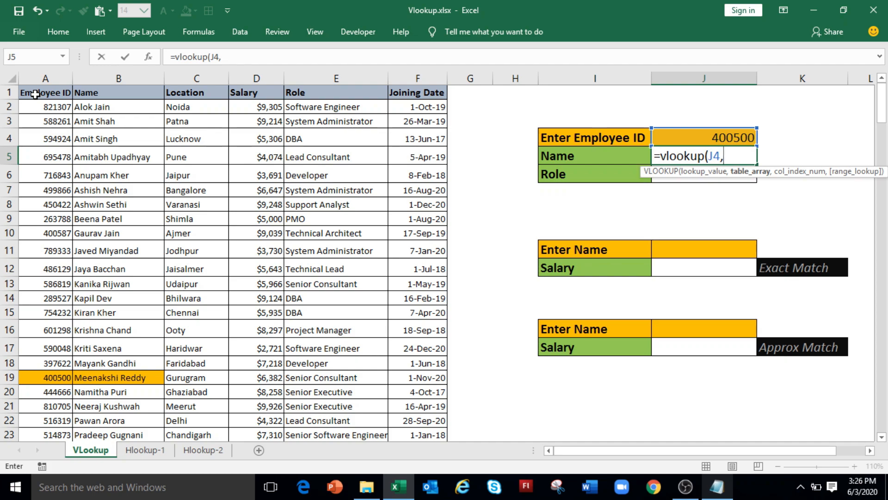
drag(35, 94, 111, 447)
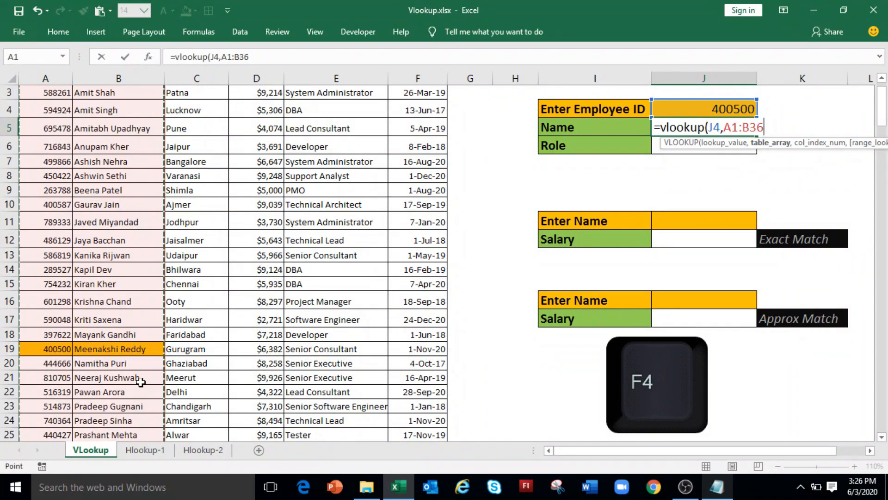
key(F4)
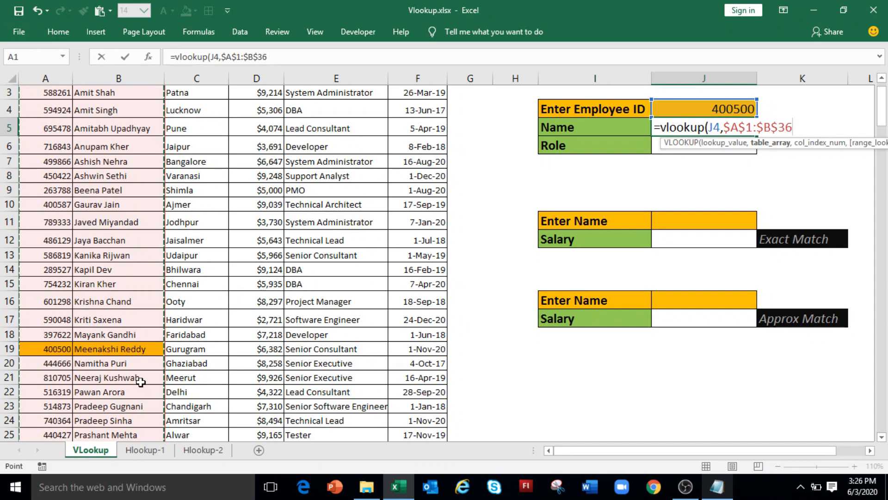
text(,)
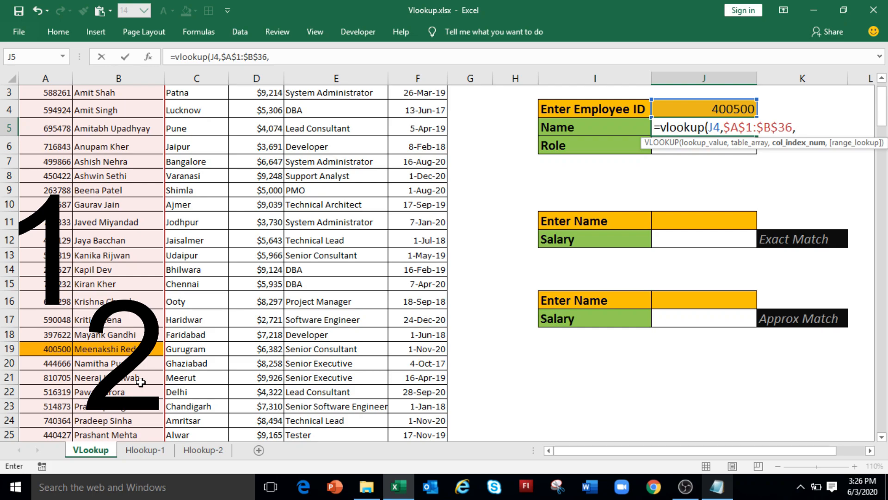
text(2,0)
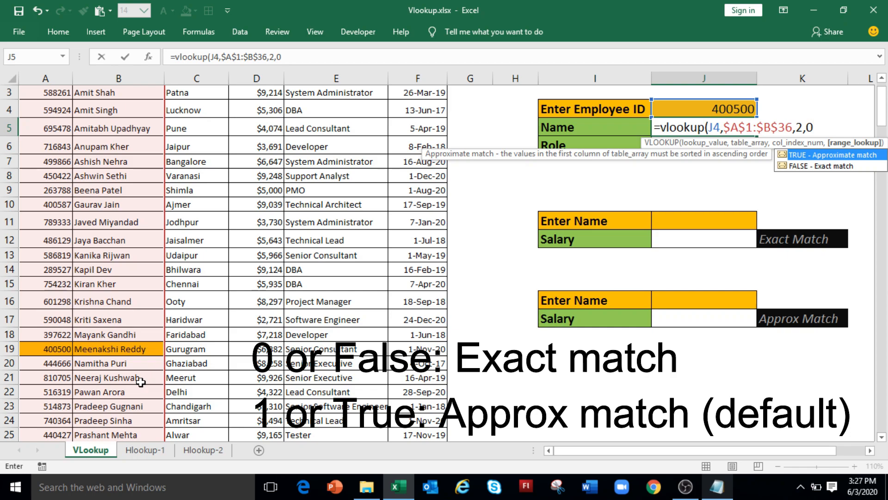
text())
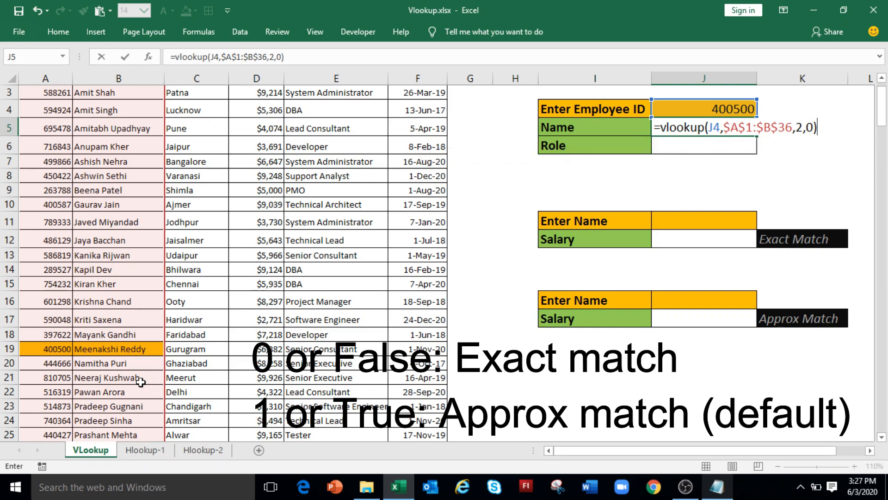
key(Return)
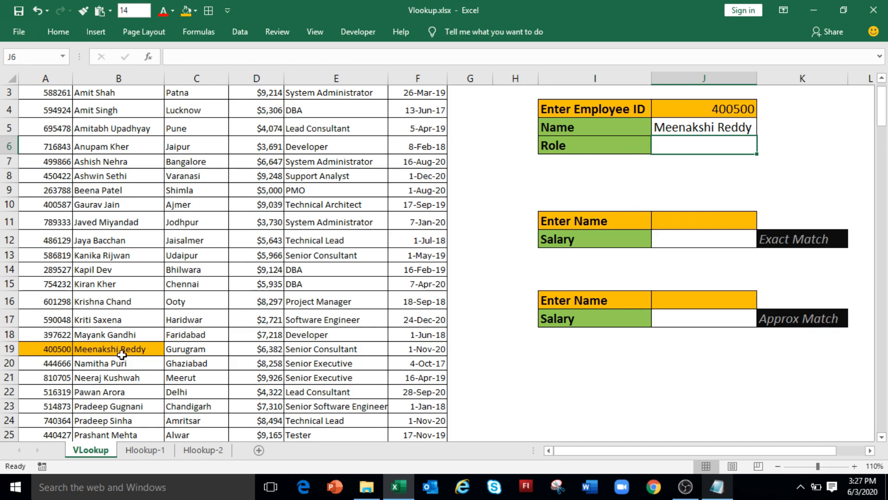
Replace the lookup employee ID in J4 with the ID listed in row 20 of the table
click(708, 113)
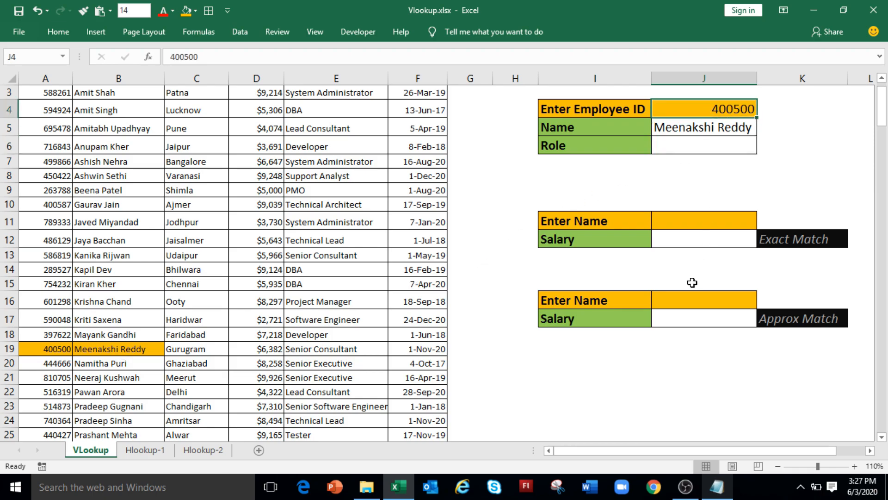
text(44466)
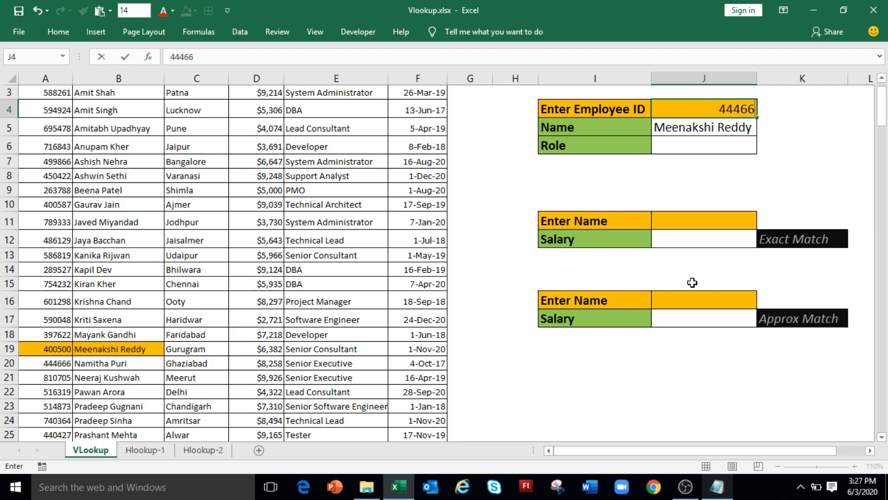
text(6)
click(595, 405)
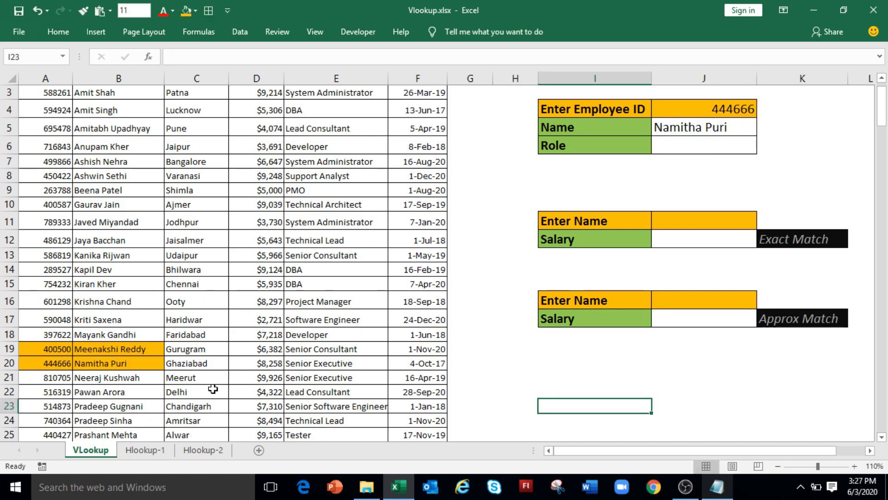
Enter =VLOOKUP(J4,$A$1:$E$36,5,FALSE) in J6 to return the Role for the entered employee ID
click(686, 150)
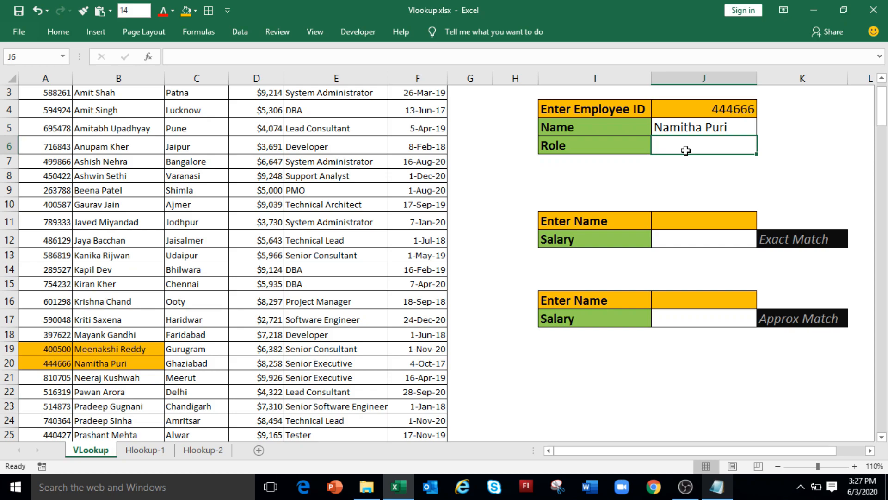
text(=vlookup()
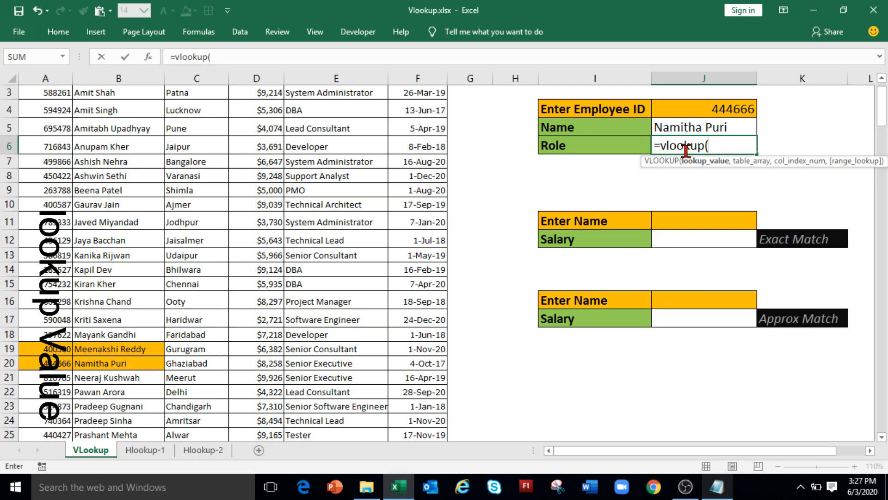
click(691, 106)
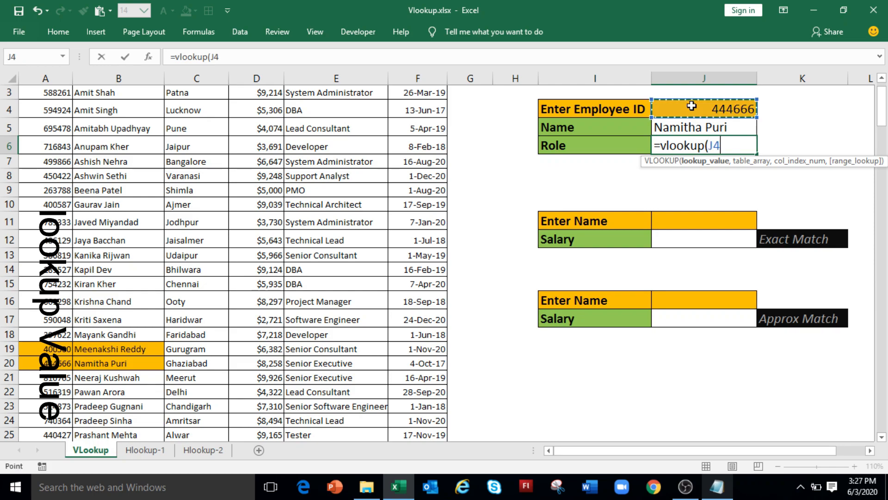
text(,)
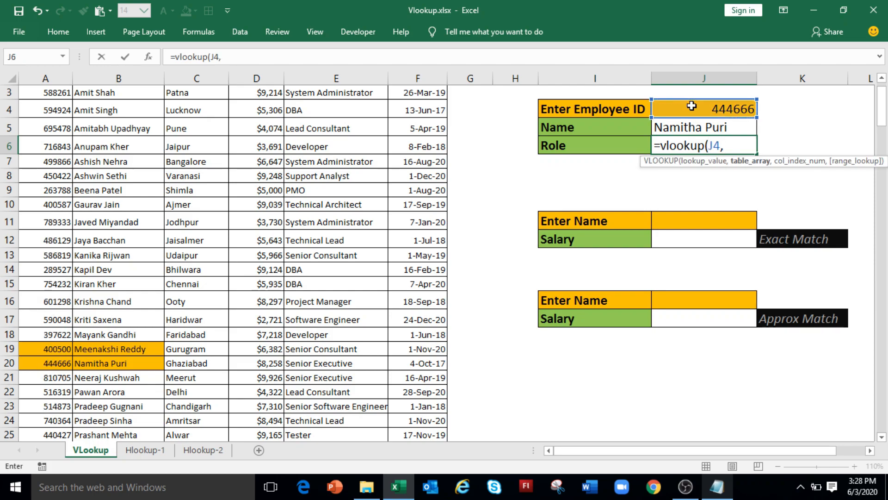
scroll(692, 106, up, 1)
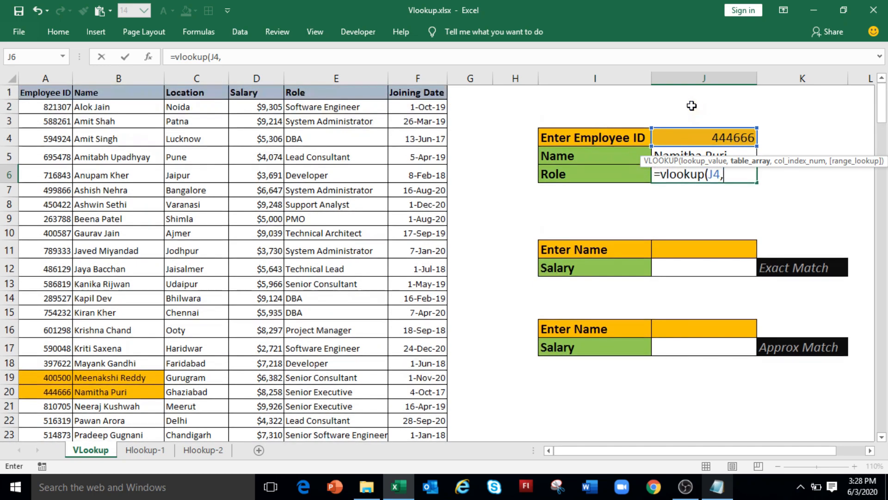
click(43, 93)
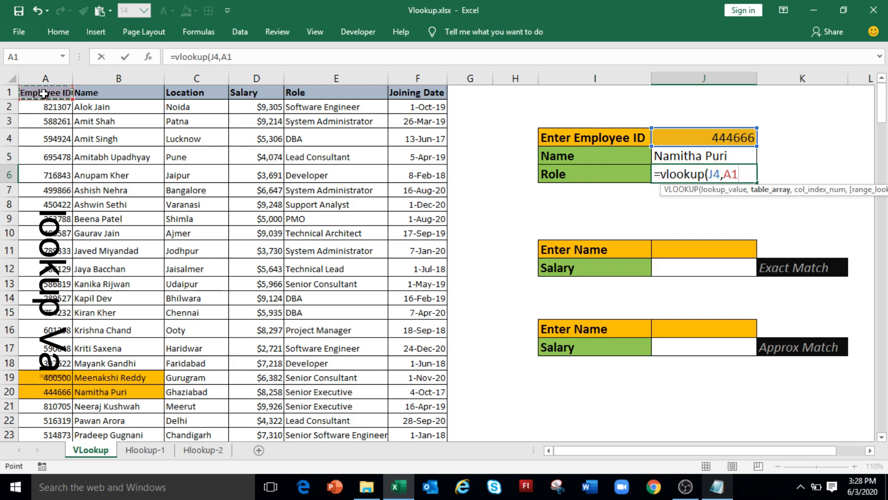
drag(43, 94, 315, 342)
key(F4)
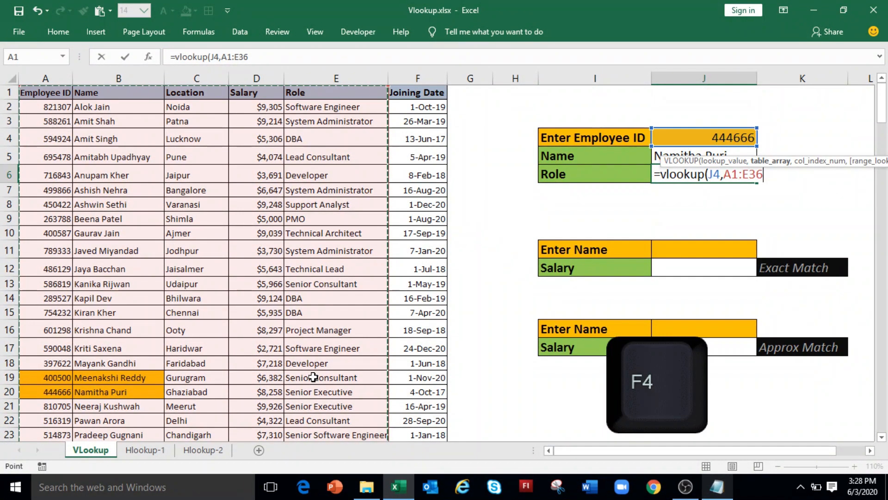
key(F4)
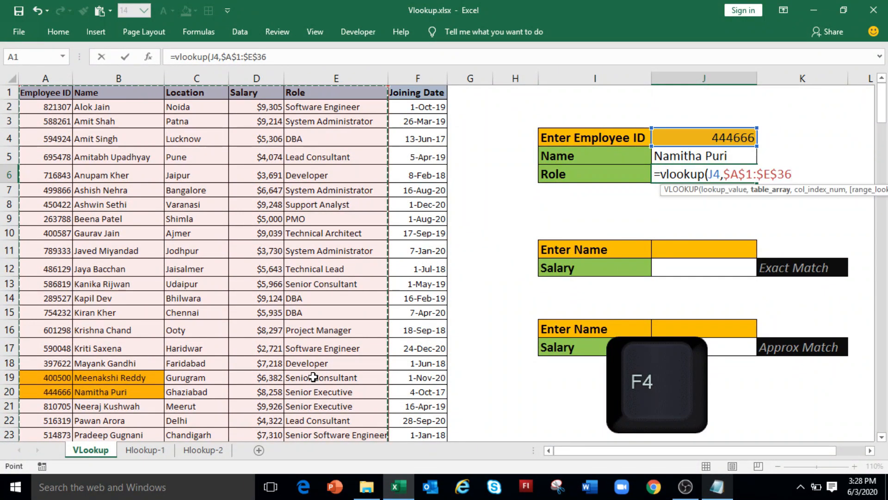
text(,)
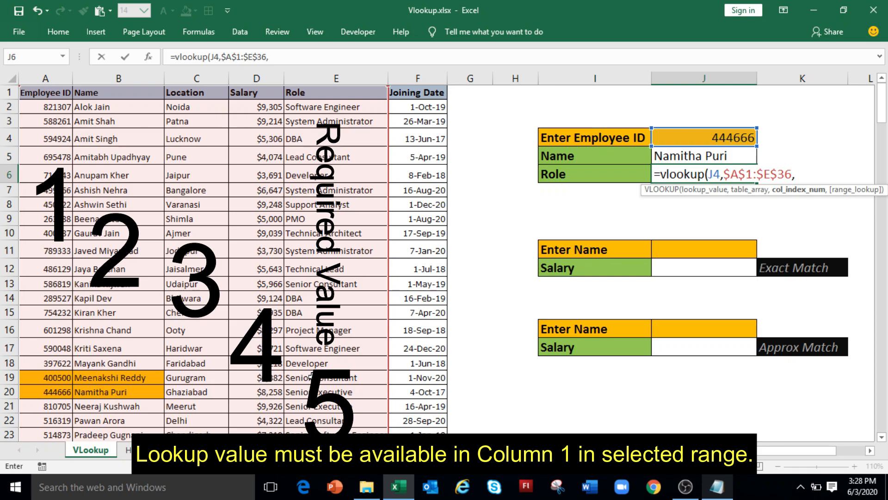
text(5,)
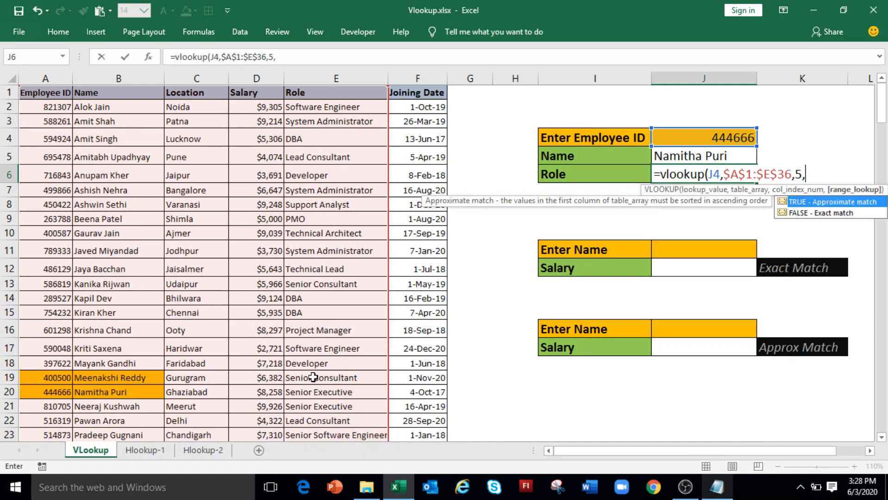
text(FALSE))
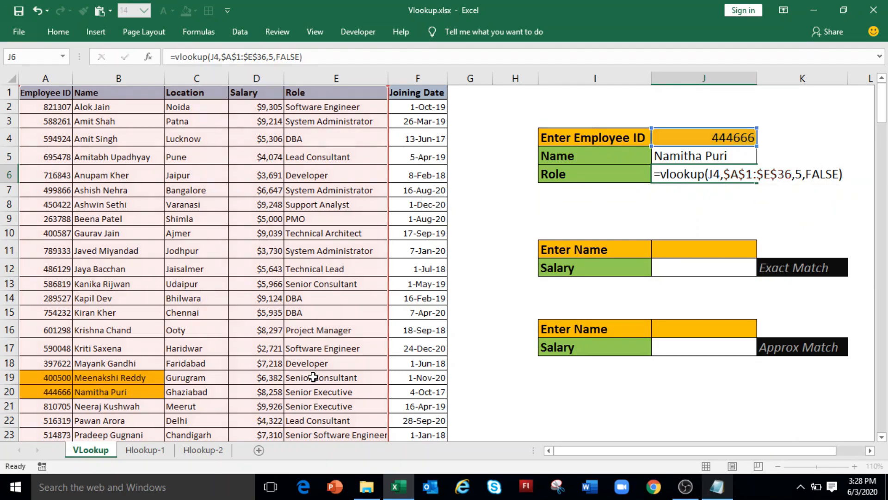
key(Return)
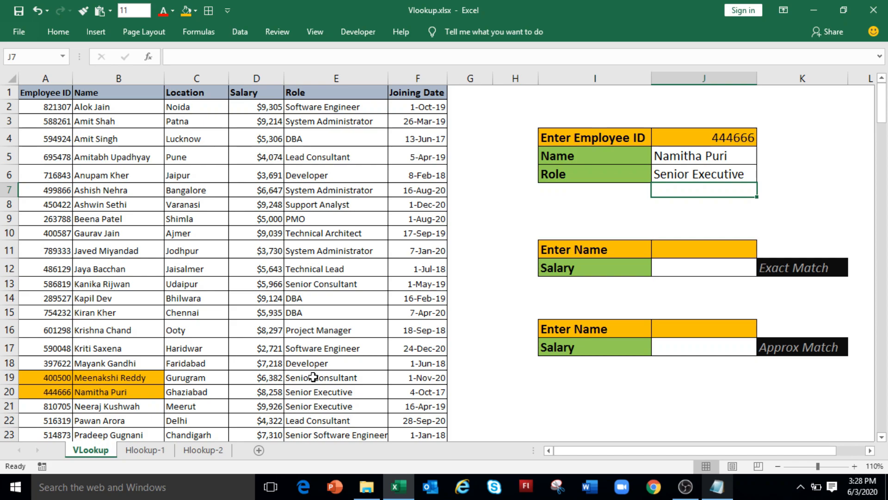
Change the lookup employee ID in J4 to the ID listed in row 8 of the table
click(677, 175)
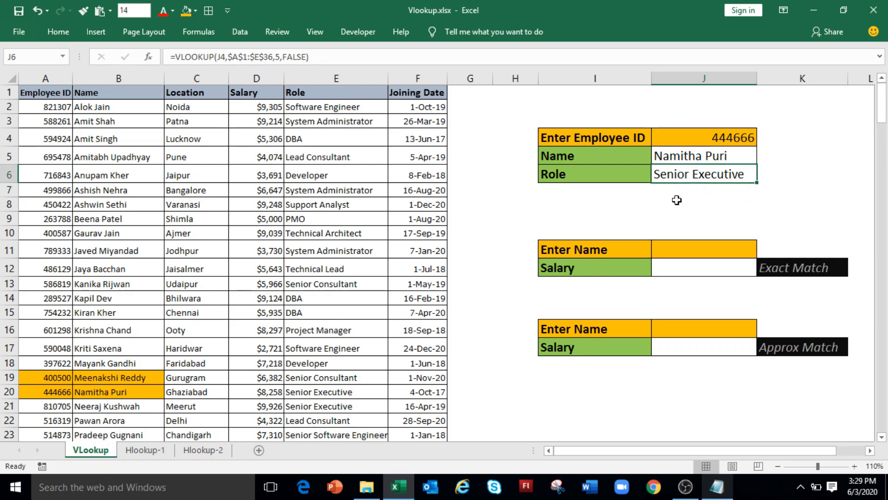
click(682, 137)
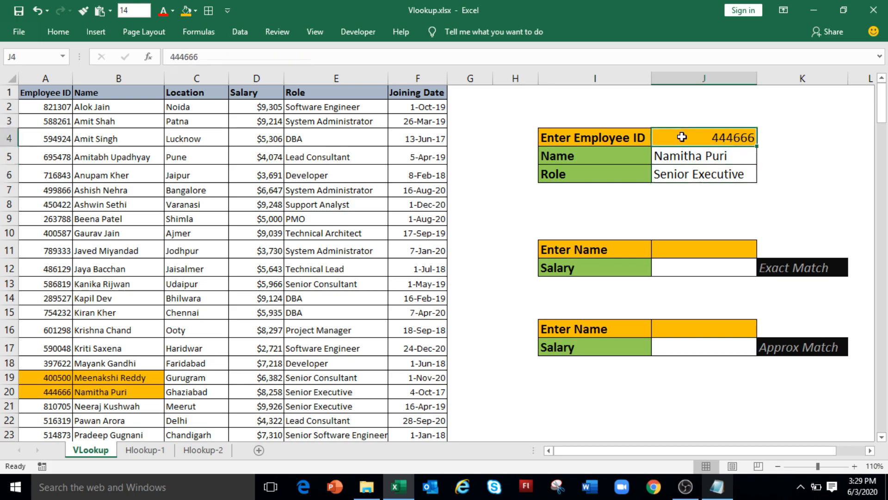
text(450)
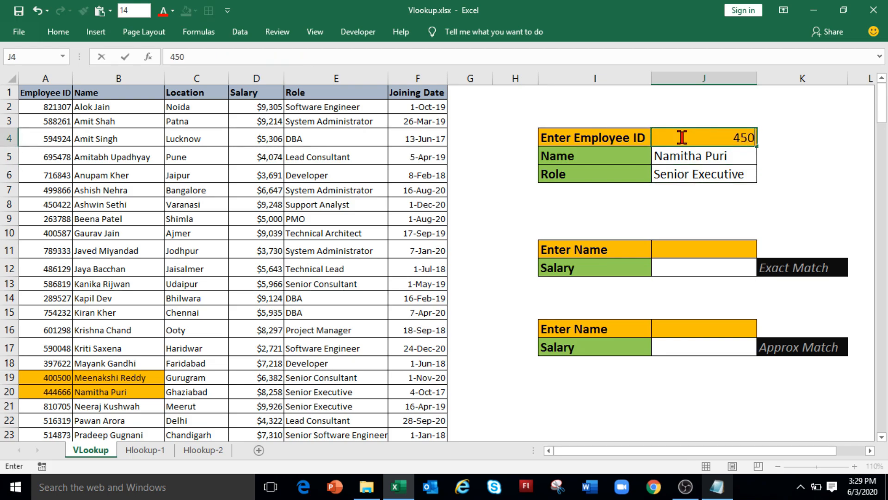
text(422)
key(Return)
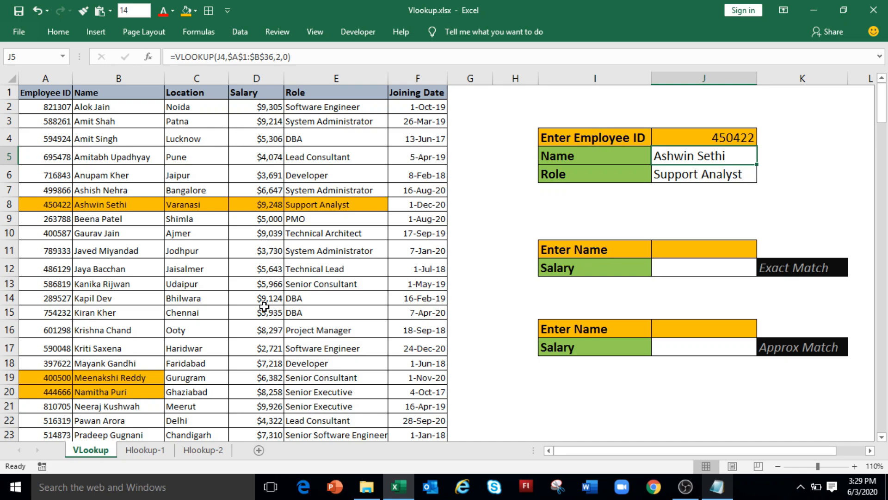
Enter the employee name listed in row 10 as the lookup name in J11 of the Exact Match block
click(709, 250)
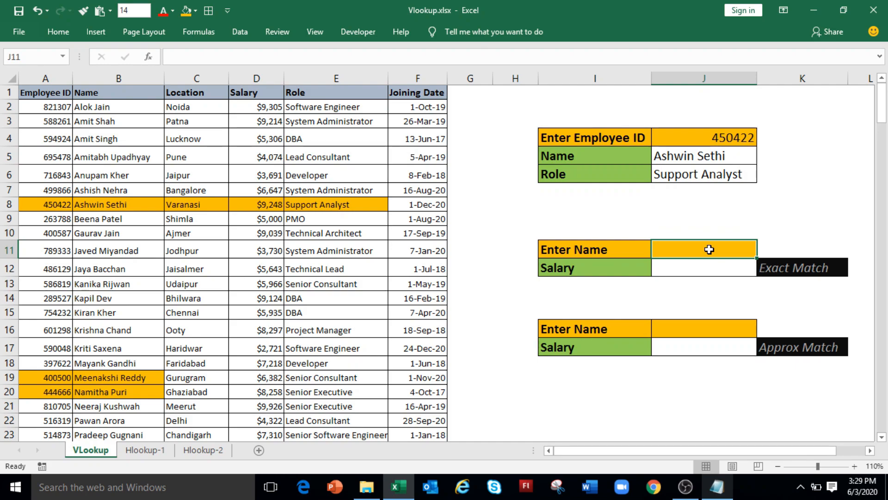
text(Gaurav Jain)
key(Return)
Enter =VLOOKUP(J11,$B$1:$F$36,3,0) in J12 to return the Salary for the entered name
text(=)
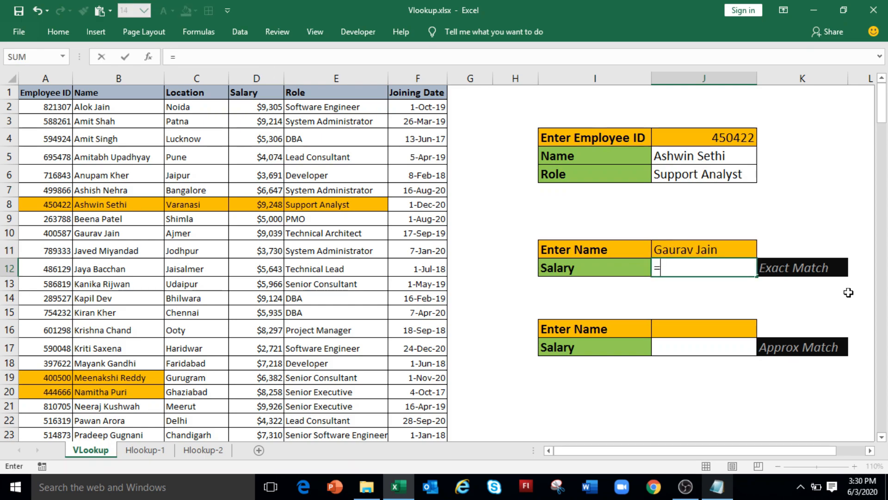
text(Vlookup()
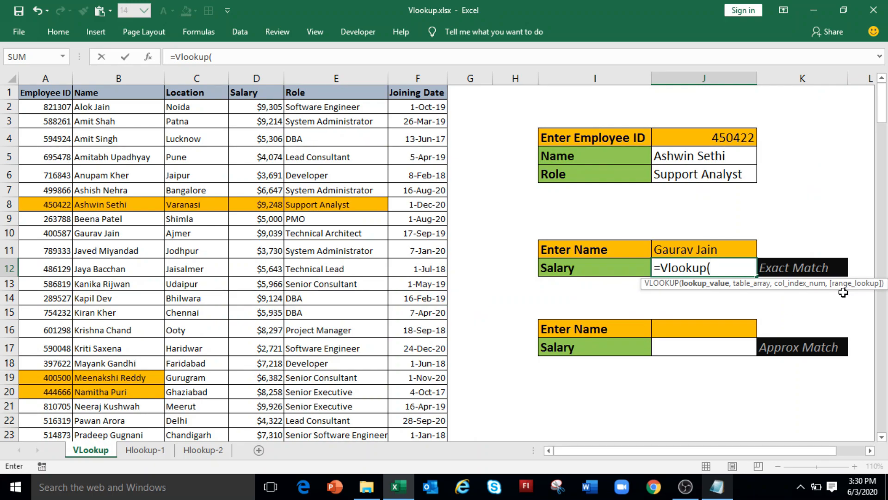
click(715, 246)
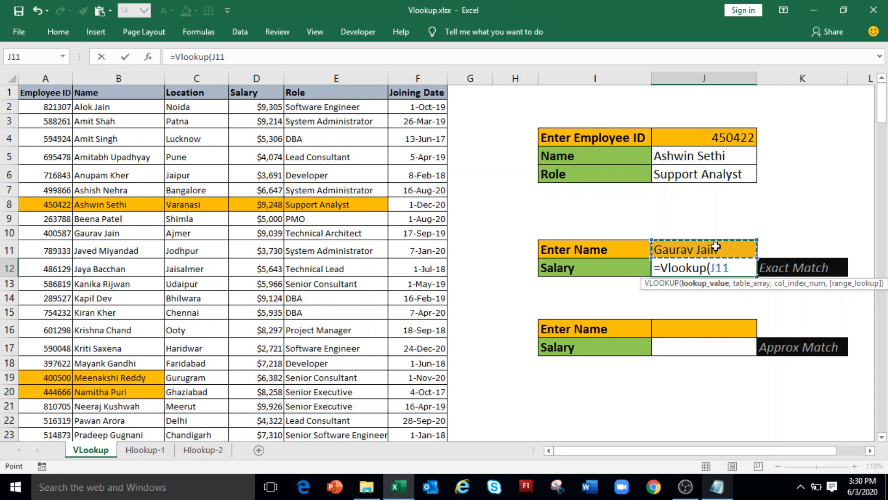
text(,)
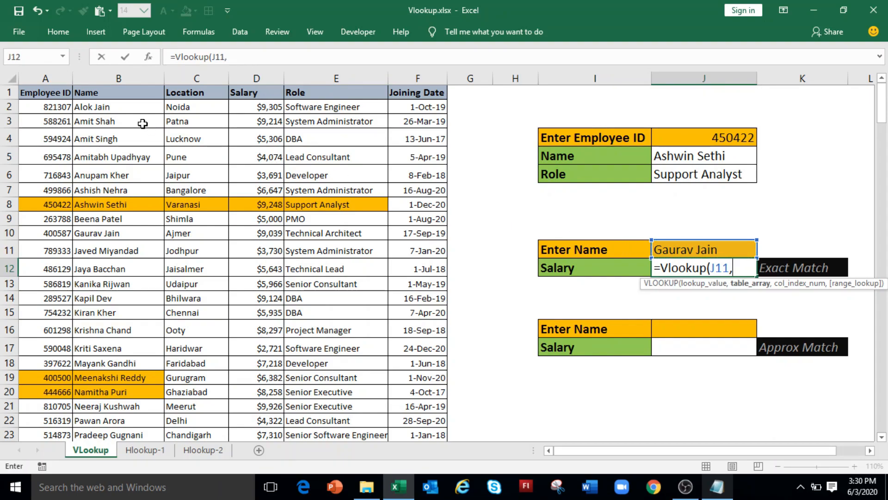
click(119, 92)
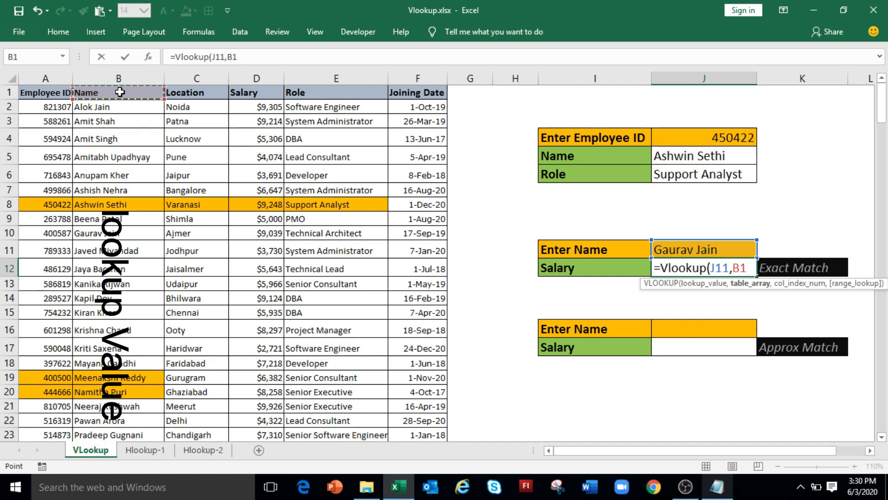
drag(120, 92, 418, 400)
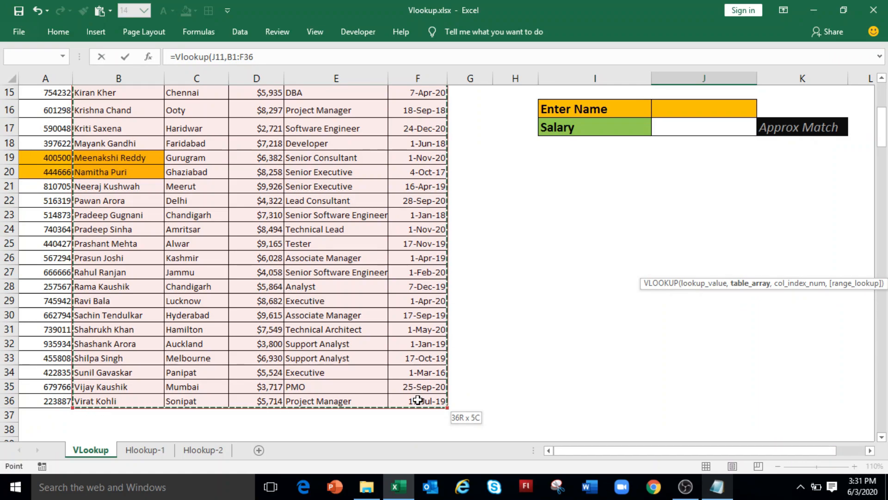
key(F4)
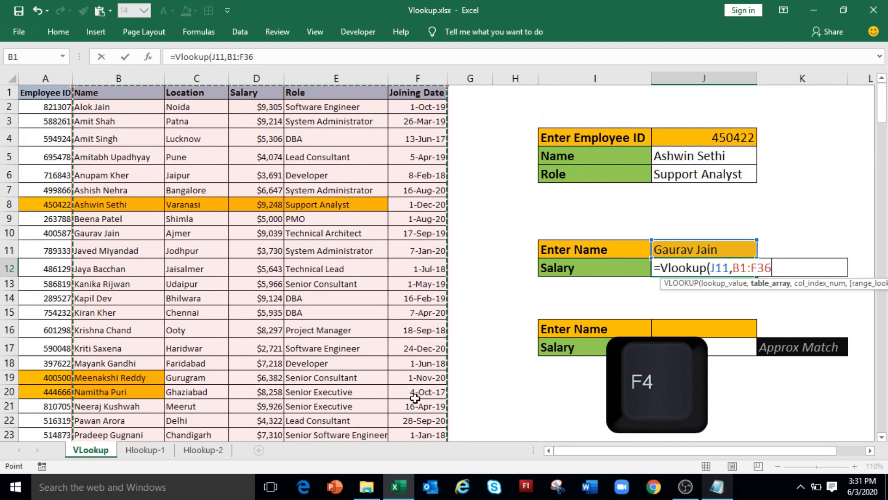
text(,)
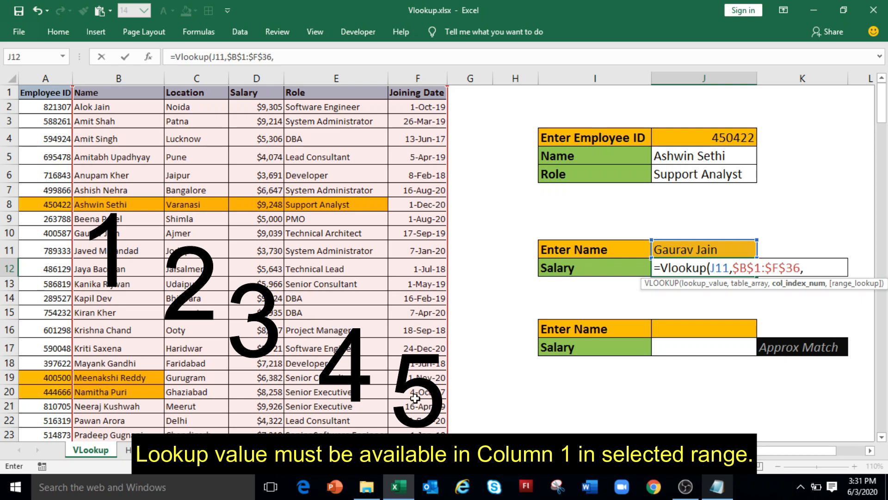
text(3,0)
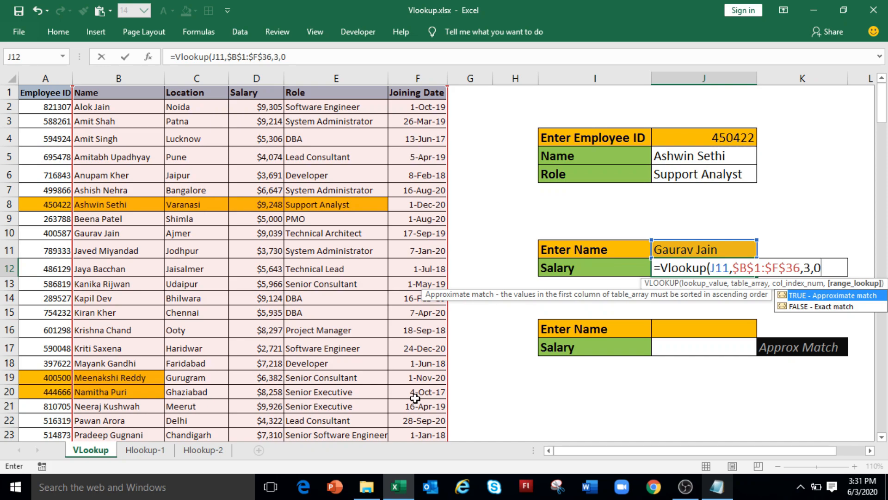
text())
key(Return)
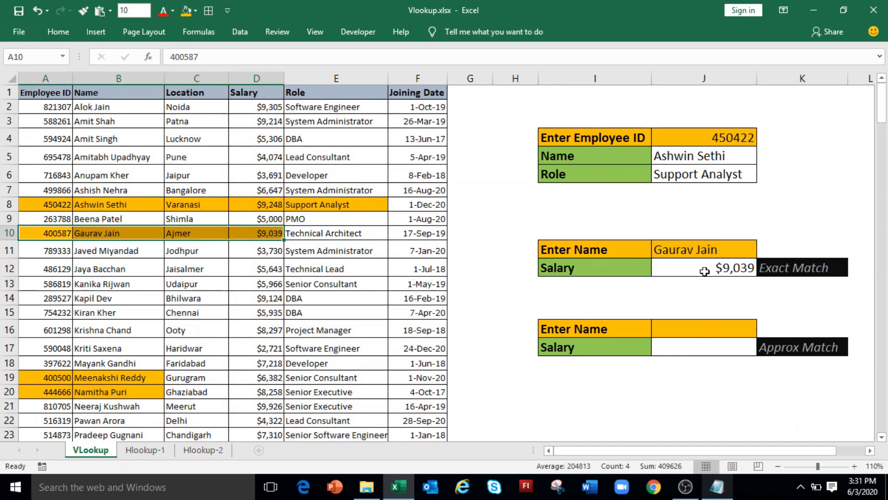
click(700, 274)
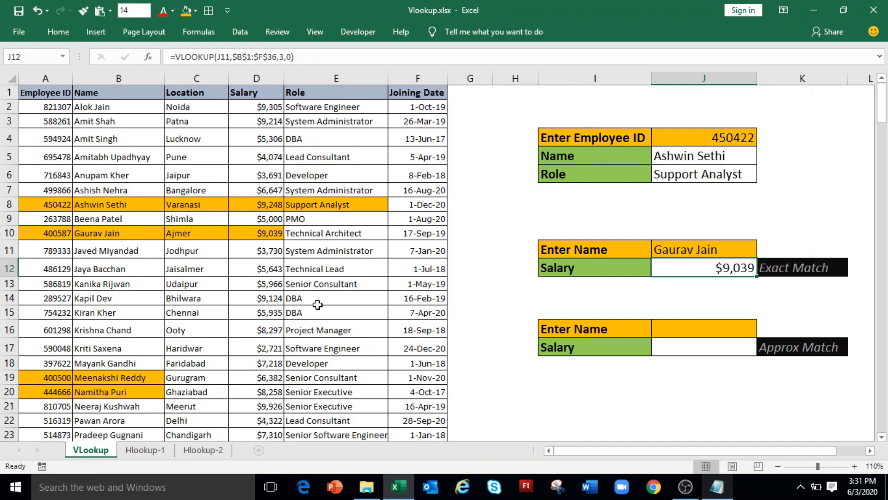
Replace the lookup name in J11 with the employee name listed in row 14 of the table
click(682, 250)
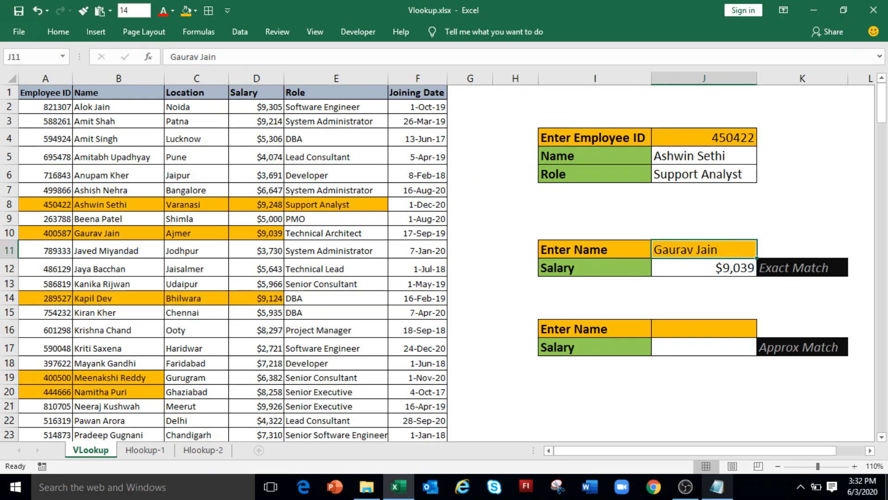
text(Kapil Dev)
key(Return)
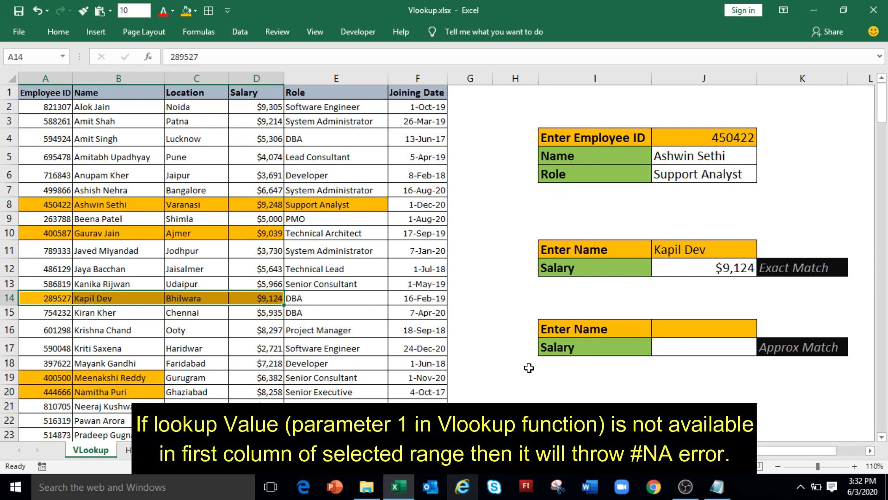
Try a name missing from the table as the lookup name in J11, and undo the entry
click(682, 250)
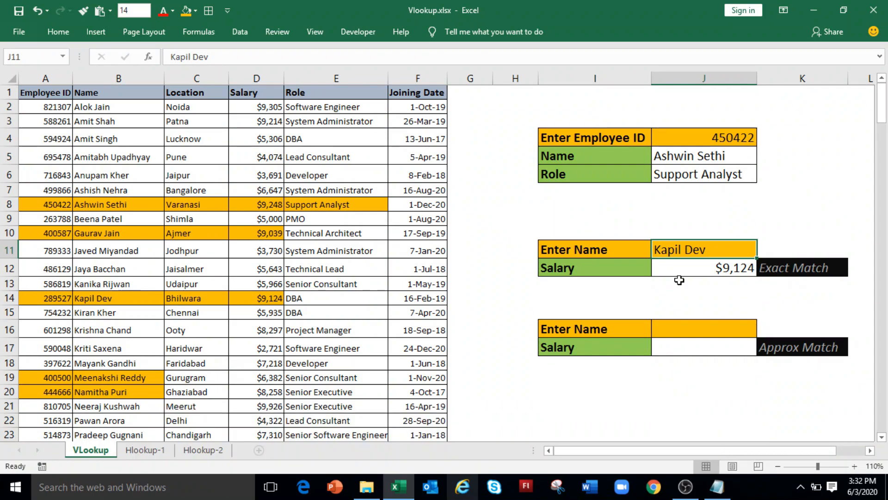
text(Saurabh)
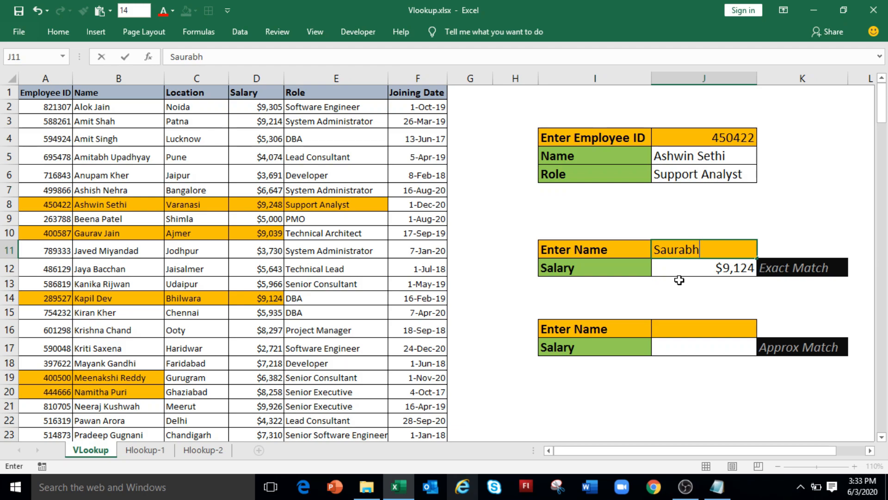
key(Return)
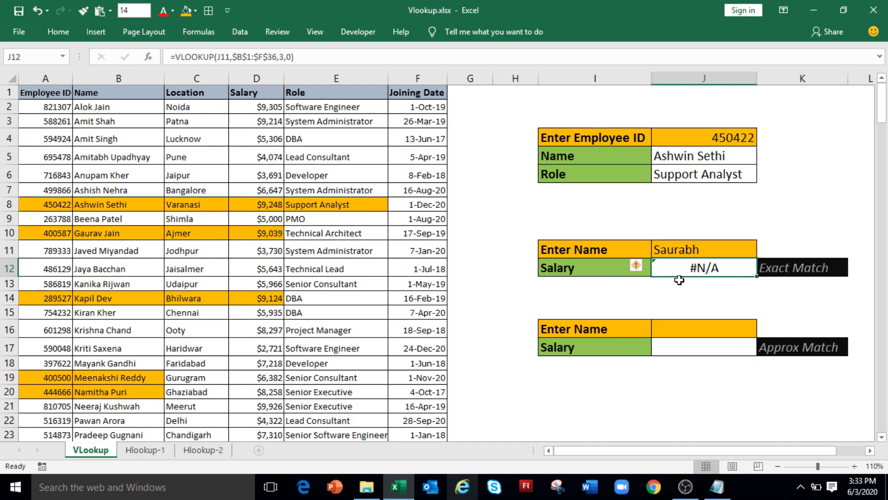
key(ctrl+z)
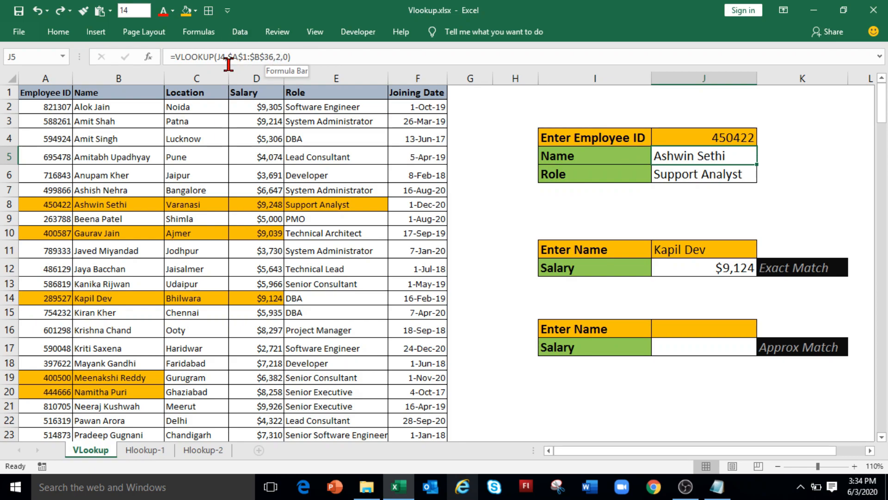
Try a column index beyond the two-column range in J5's VLOOKUP formula, and undo the change
click(277, 56)
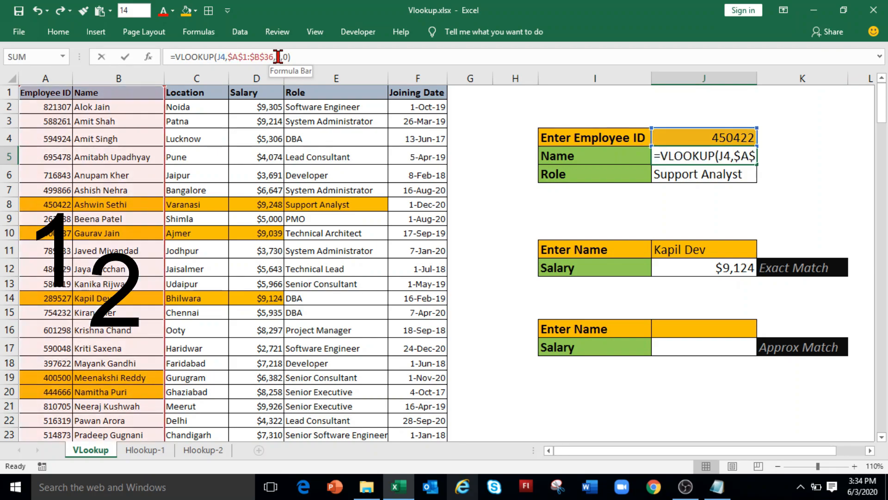
double_click(277, 57)
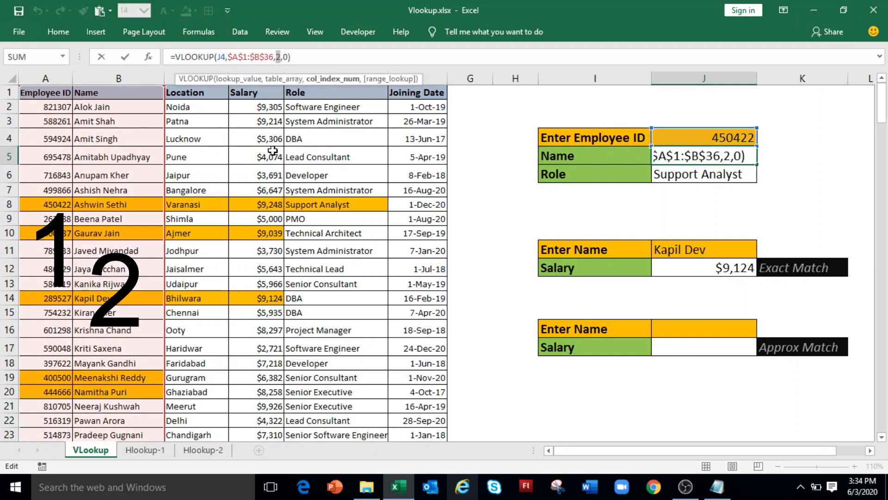
key(Return)
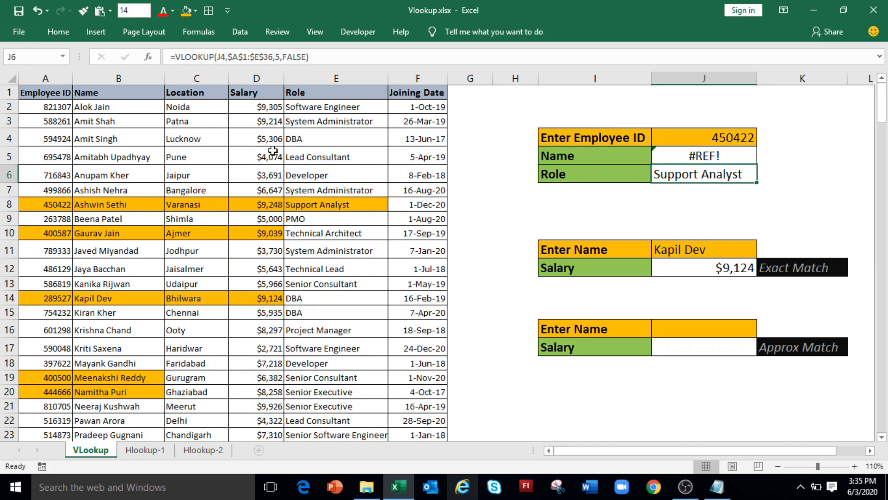
key(ctrl+z)
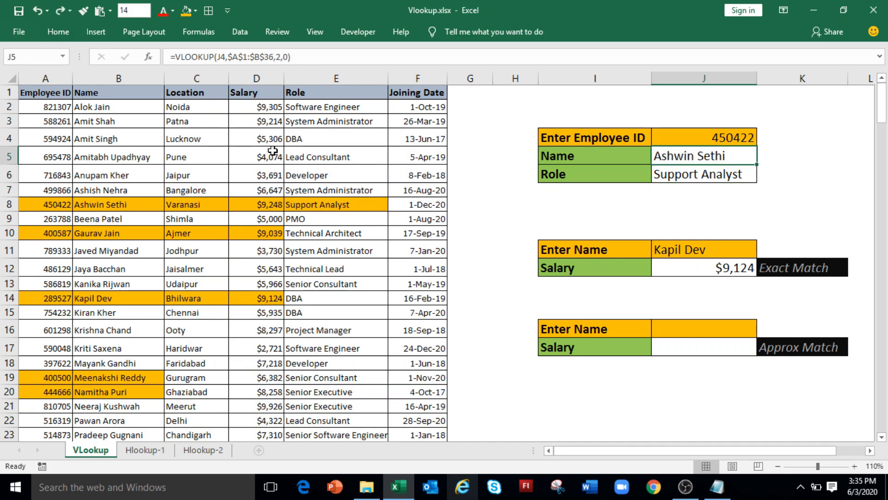
Wrap the Salary formula in J12 in IFNA as =IFNA(VLOOKUP(J11,$B$1:$F$36,3,0),"Name not found")
click(698, 271)
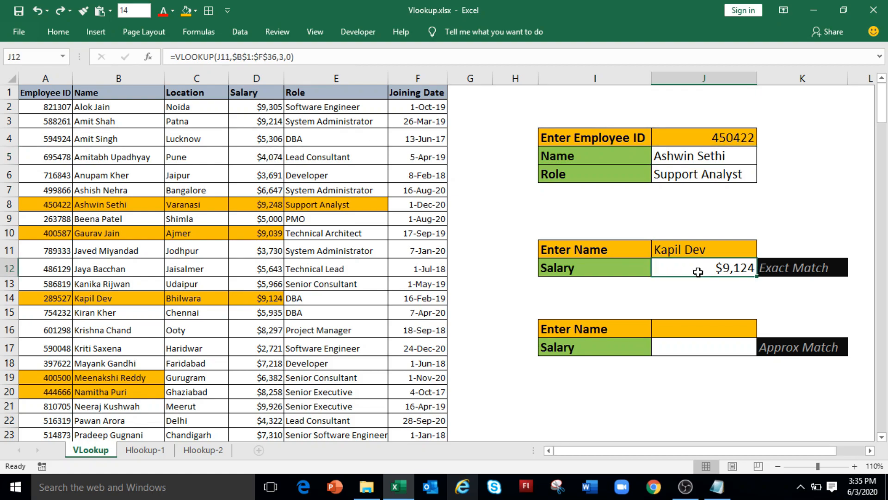
click(175, 57)
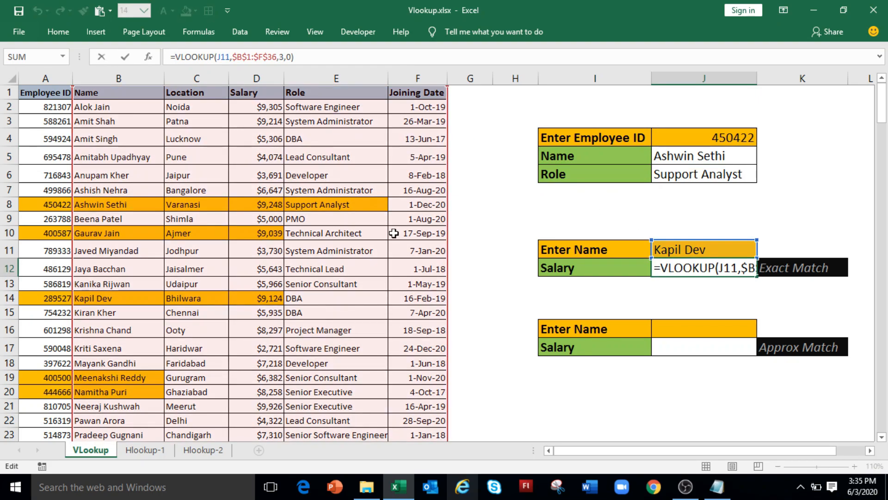
text(IFNA()
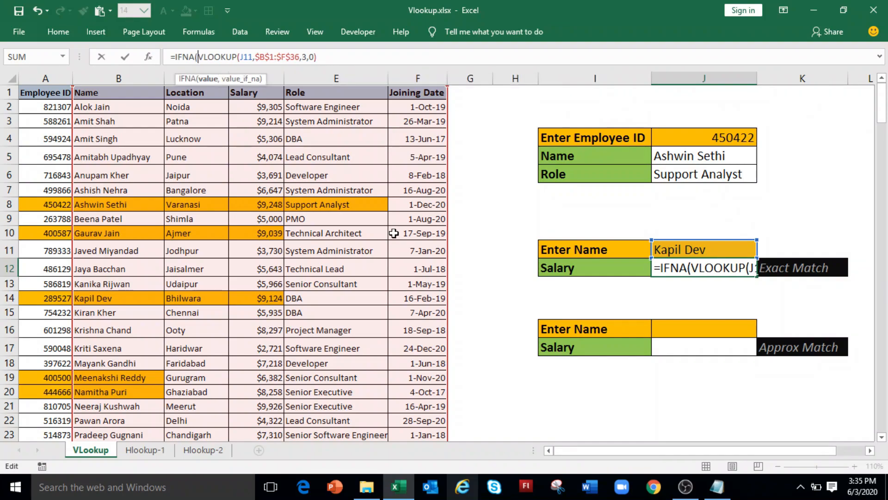
click(320, 56)
text(,")
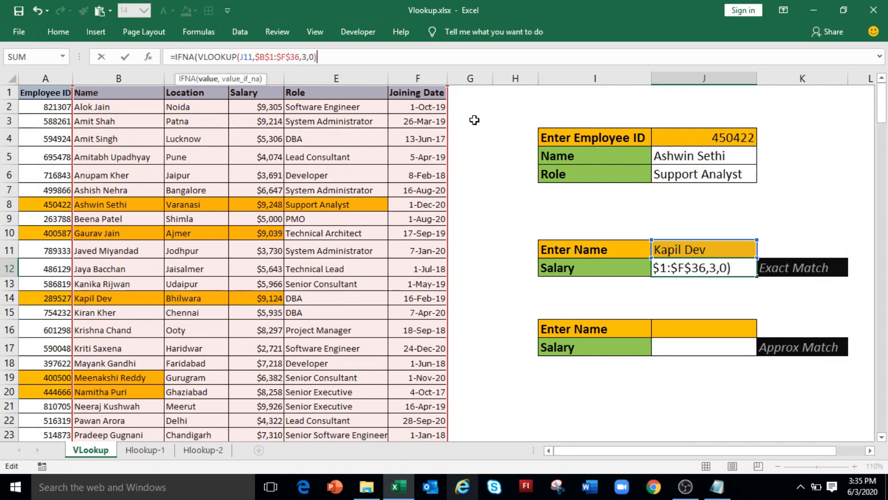
text(N)
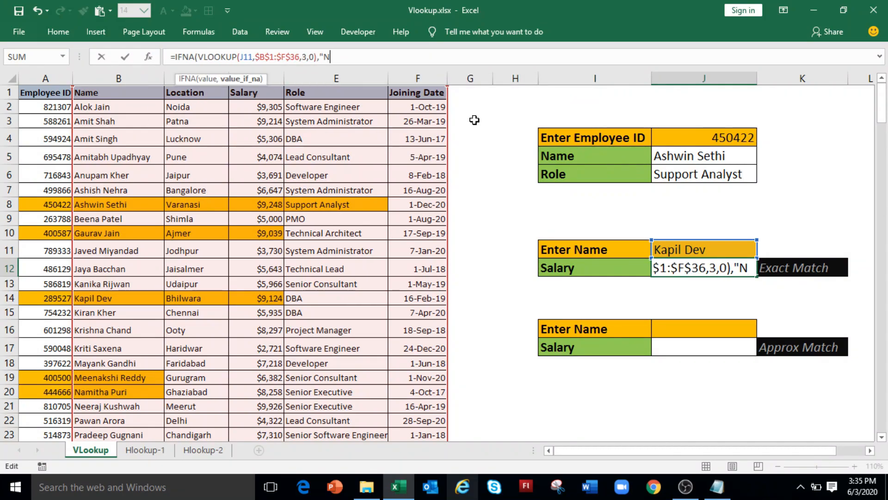
text(ame not found)
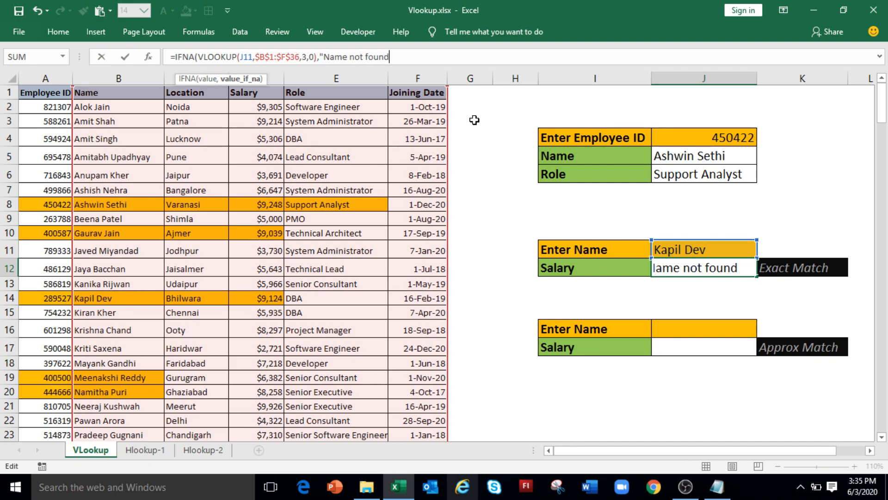
text("))
key(Return)
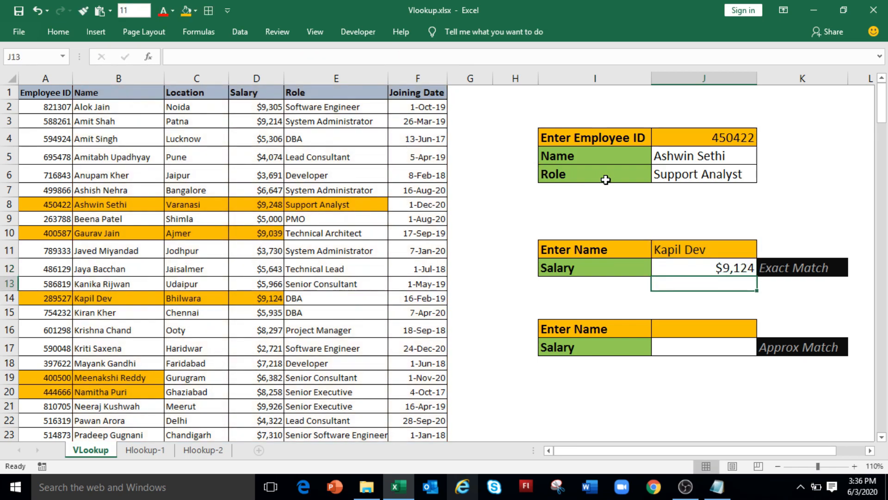
Test the IFNA formula by entering an unlisted name in J11, and undo that entry
click(686, 252)
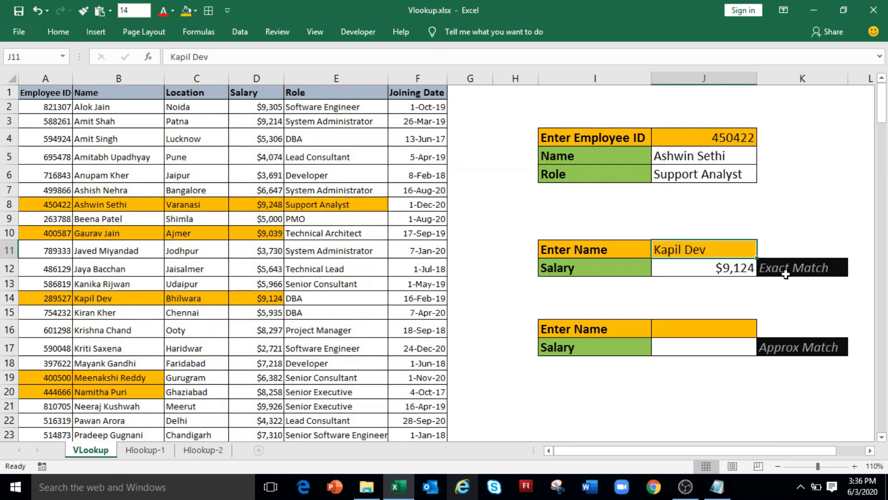
text(Saurabh)
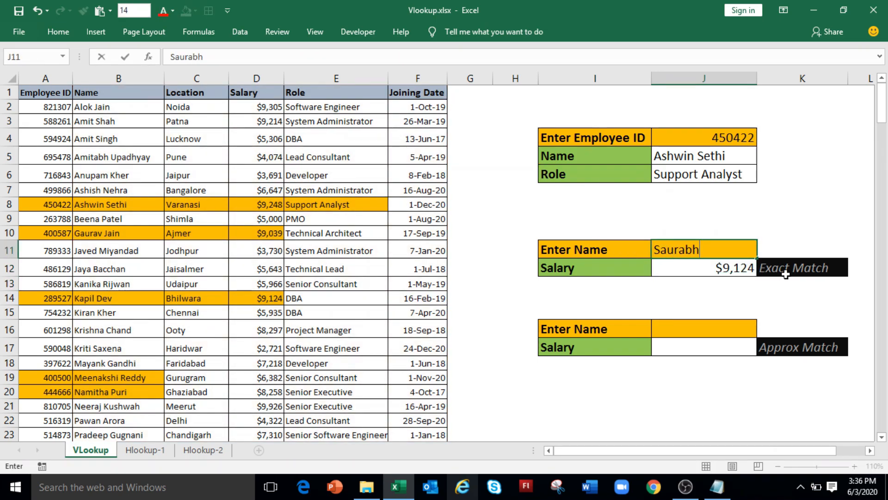
key(Return)
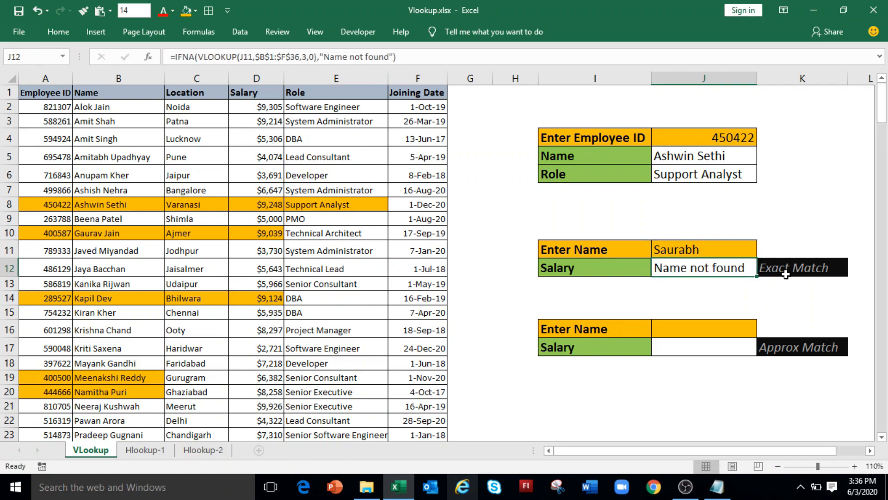
key(ctrl+z)
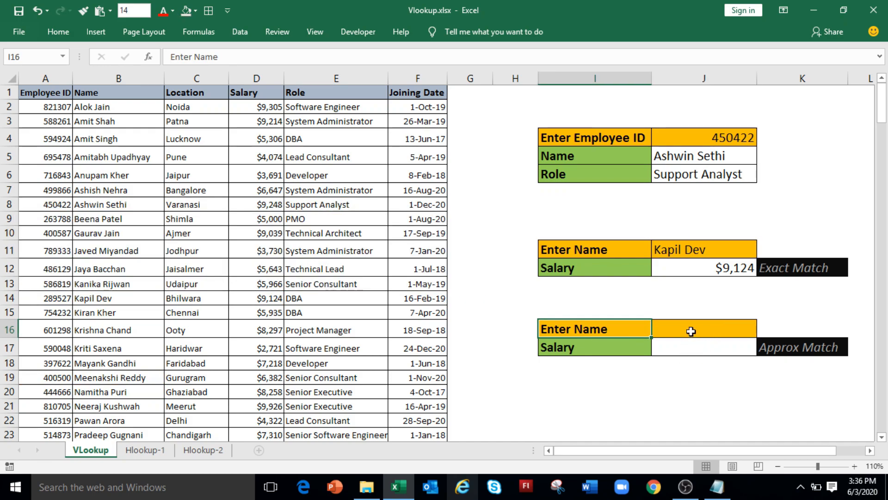
Enter only a first name in J16 and look up its salary in J17 with the approximate-match formula =VLOOKUP(J16,$B$1:$D$36,3,1)
click(692, 332)
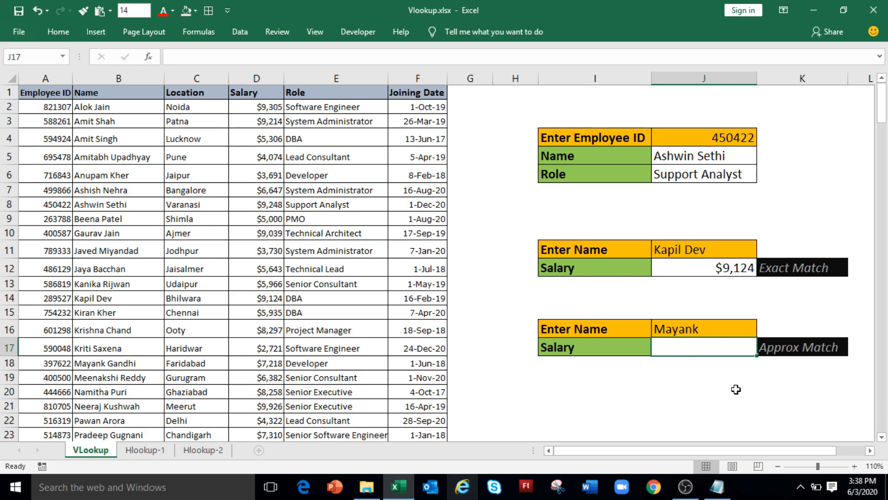
text(=)
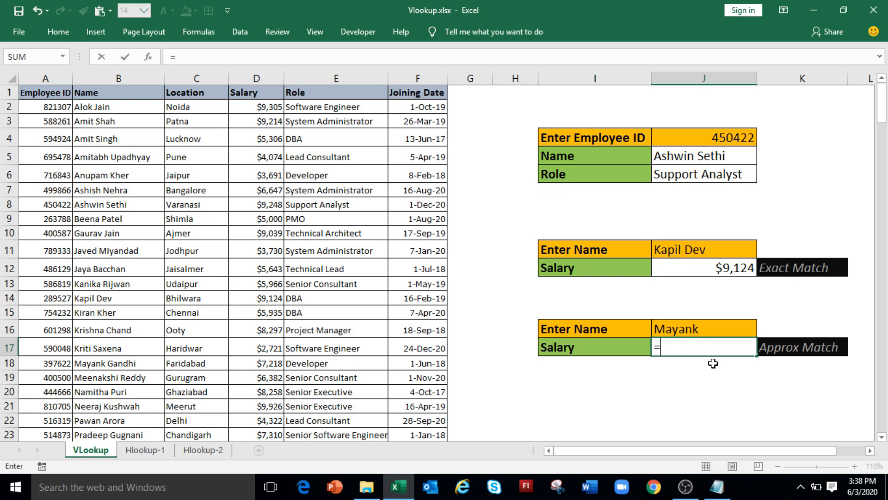
text(vlookup()
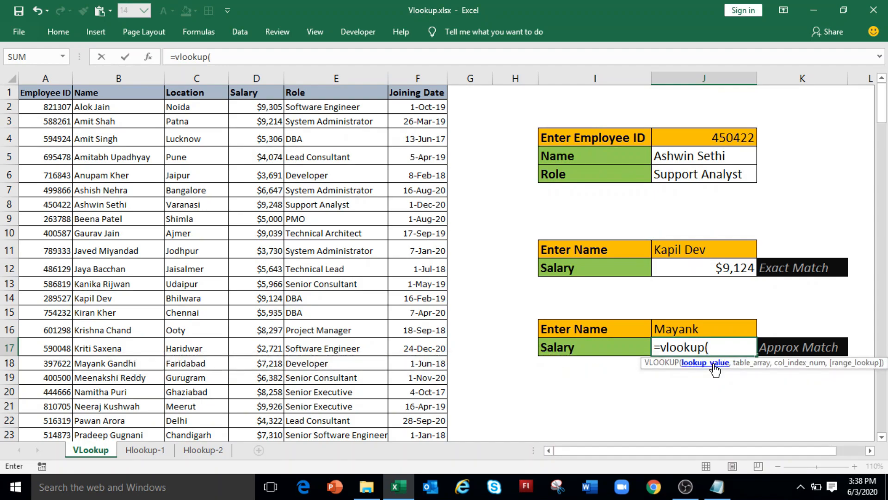
click(671, 331)
text(,)
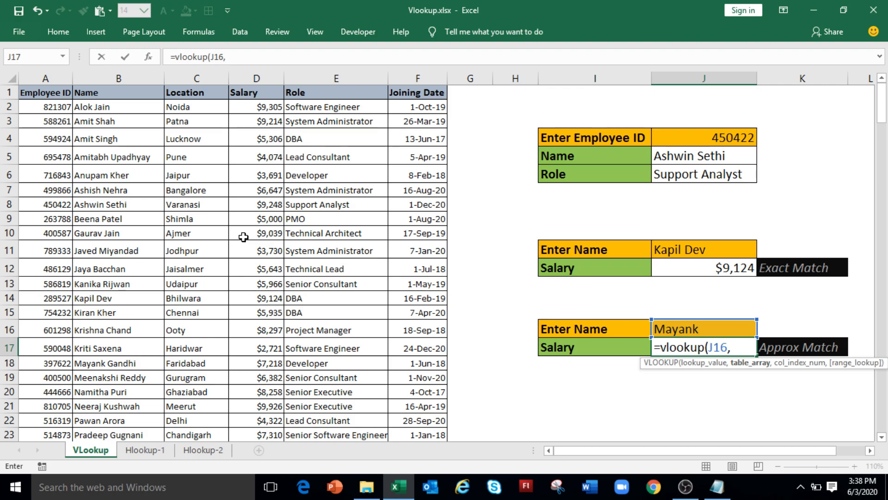
click(113, 96)
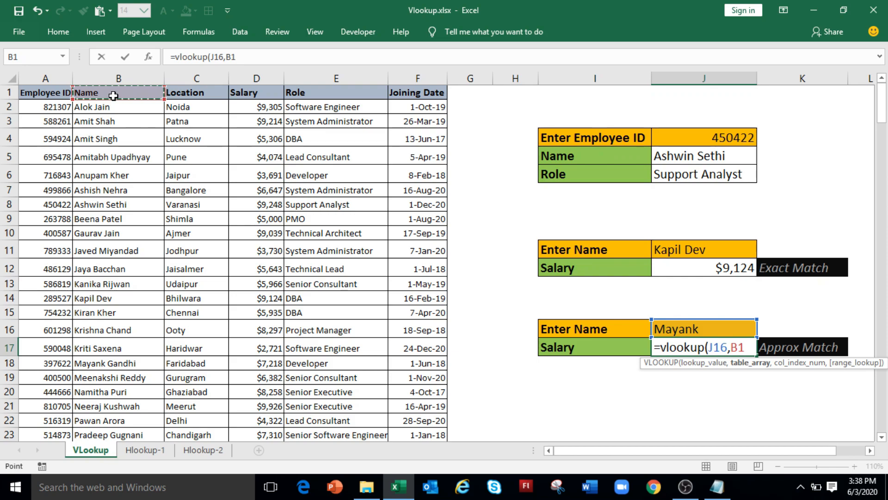
drag(114, 96, 253, 397)
key(F4)
text(,)
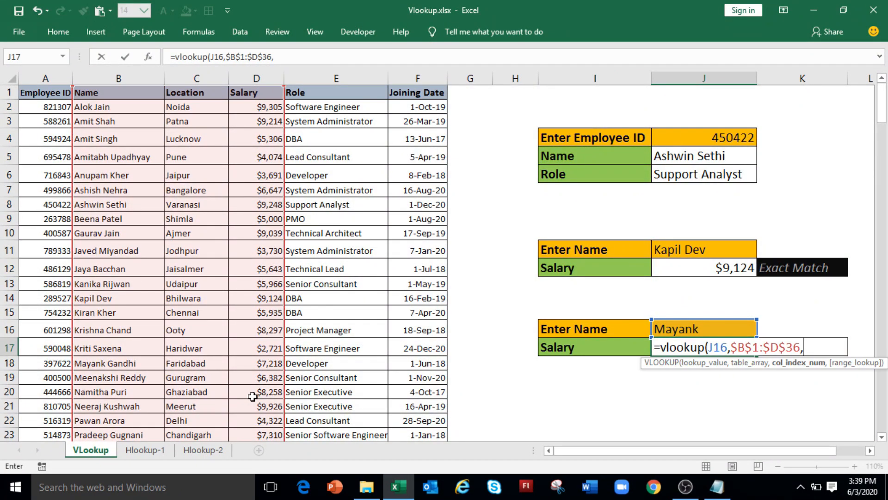
text(3,)
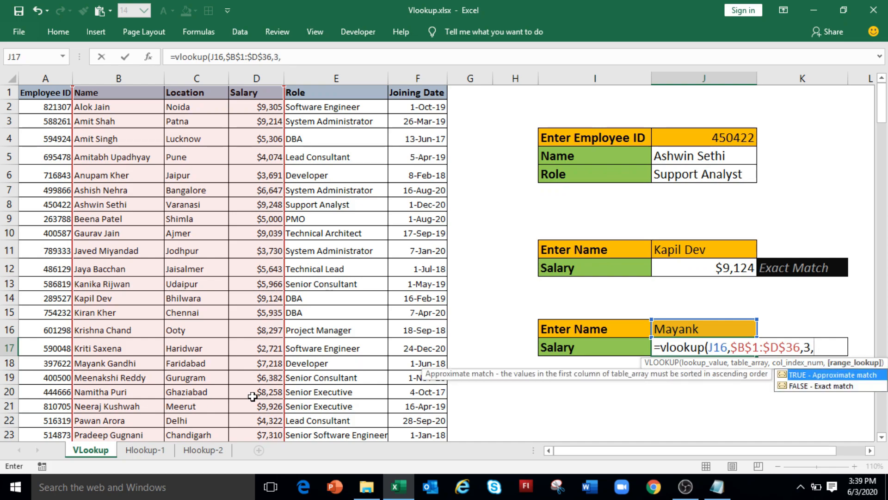
text(1)
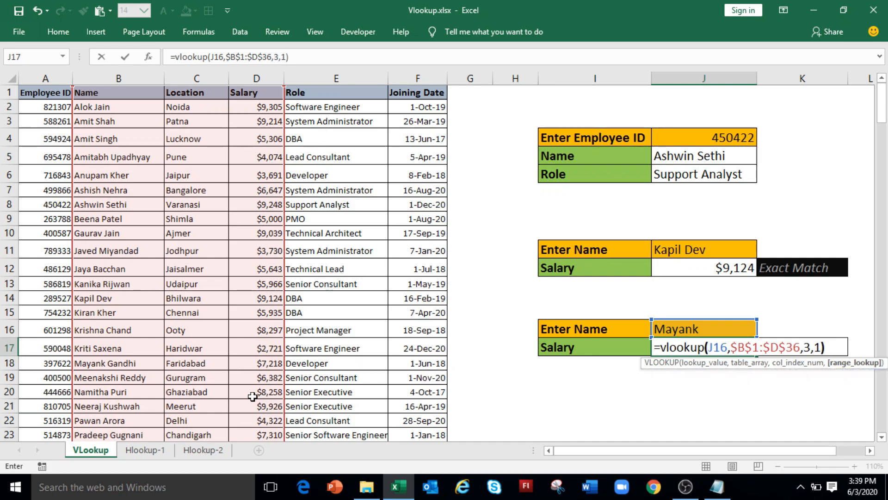
text())
key(Return)
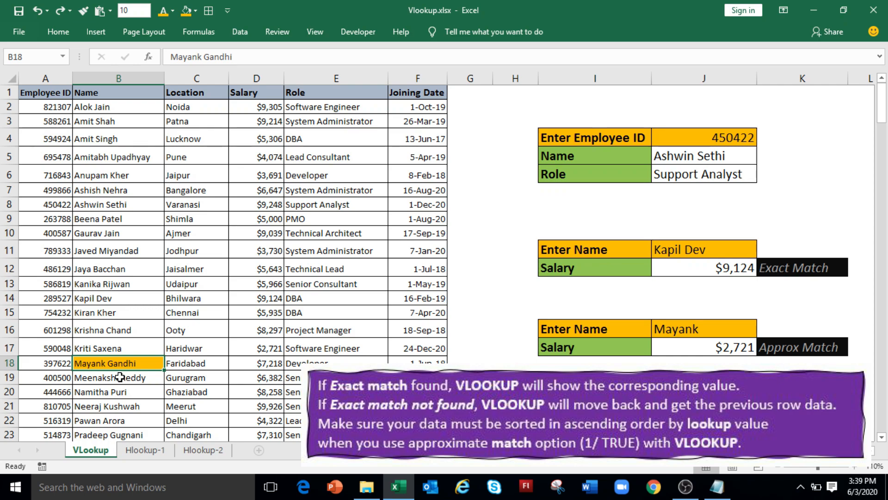
Fill the salary cell D17 and the name cell B17 in the employee table with orange
click(9, 348)
click(257, 348)
click(186, 11)
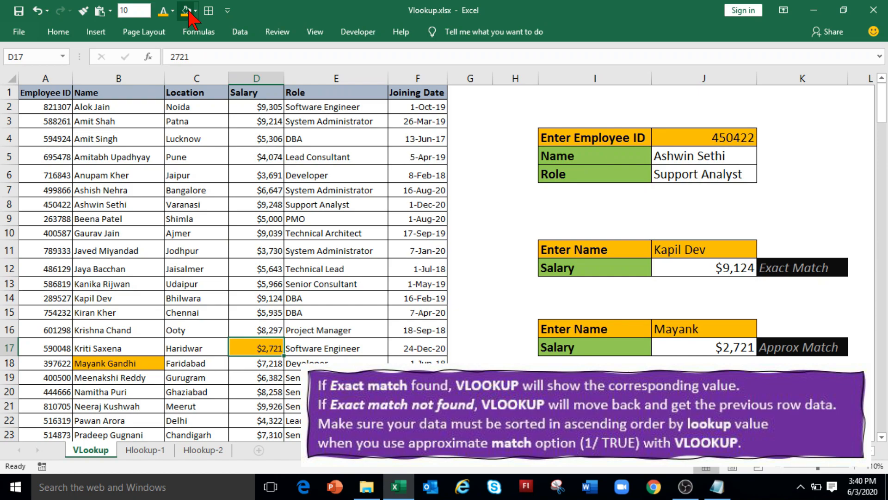
click(99, 347)
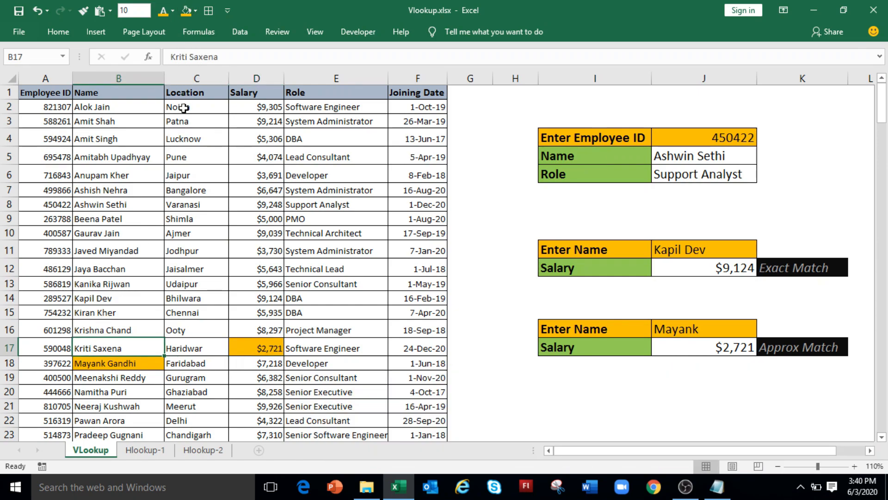
click(186, 11)
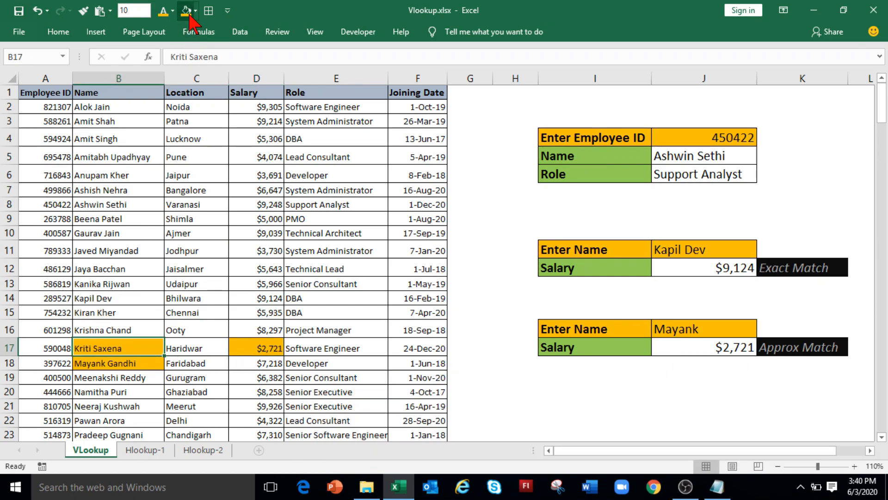
Complete the lookup name in J16 with the surname listed in B18, and fill the matching salary cell D18 red
double_click(723, 330)
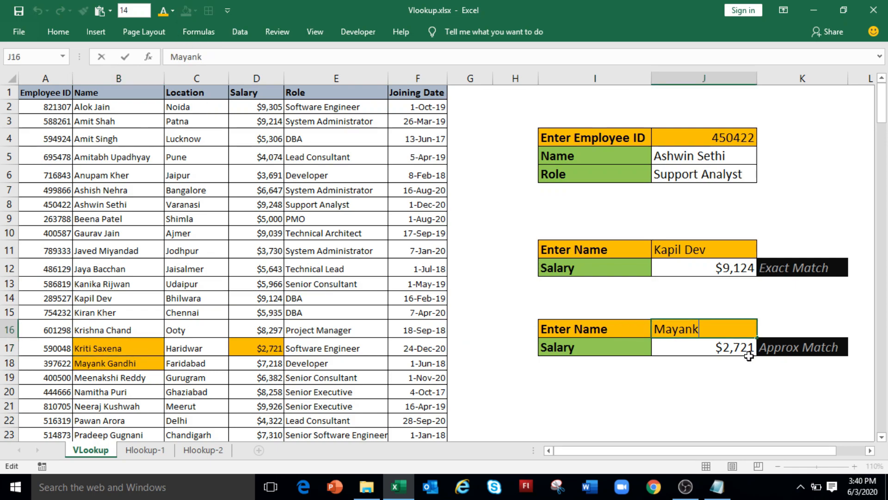
text(Gandhi)
key(Return)
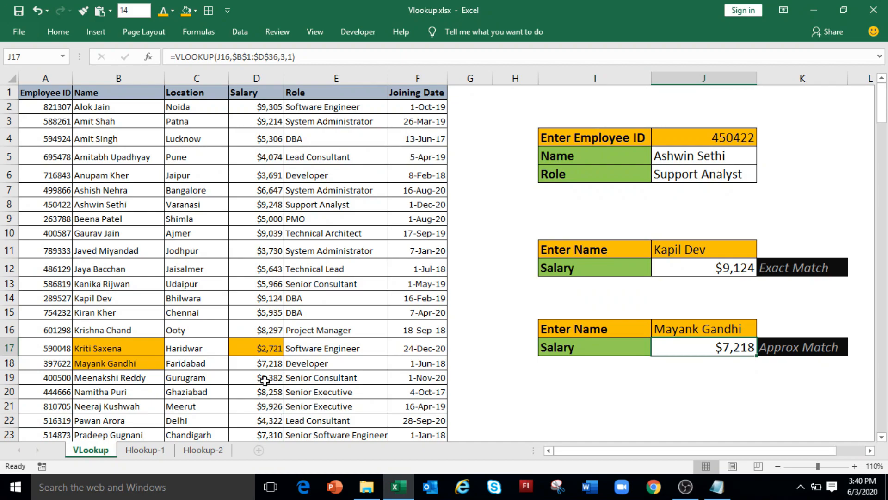
click(237, 363)
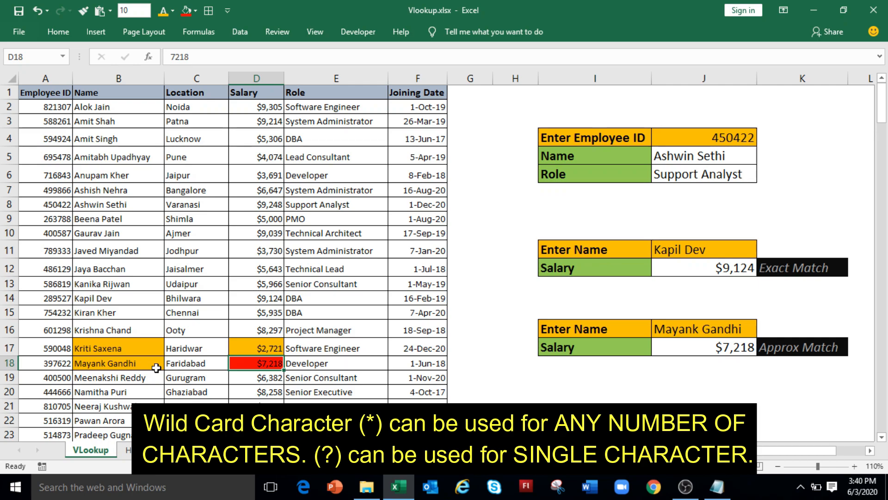
Replace the surname in J11 with the wildcard * so the exact-match salary lookup uses only the first name
click(690, 253)
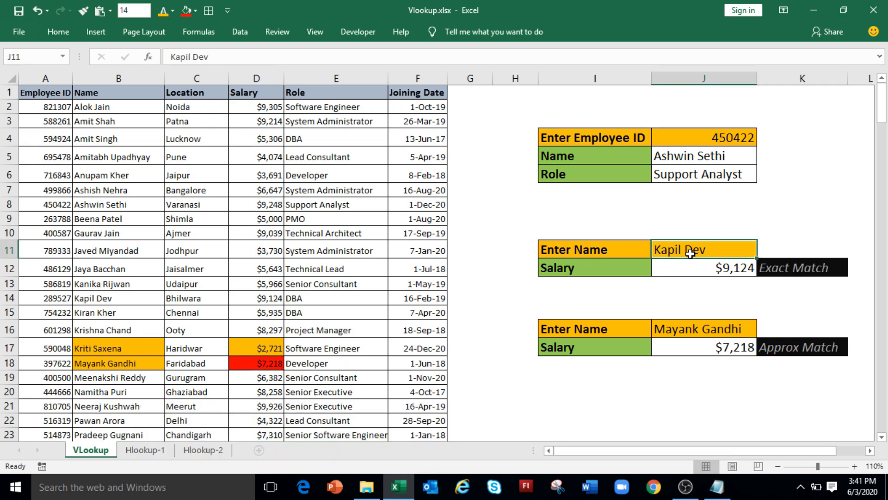
double_click(699, 251)
drag(707, 250, 685, 251)
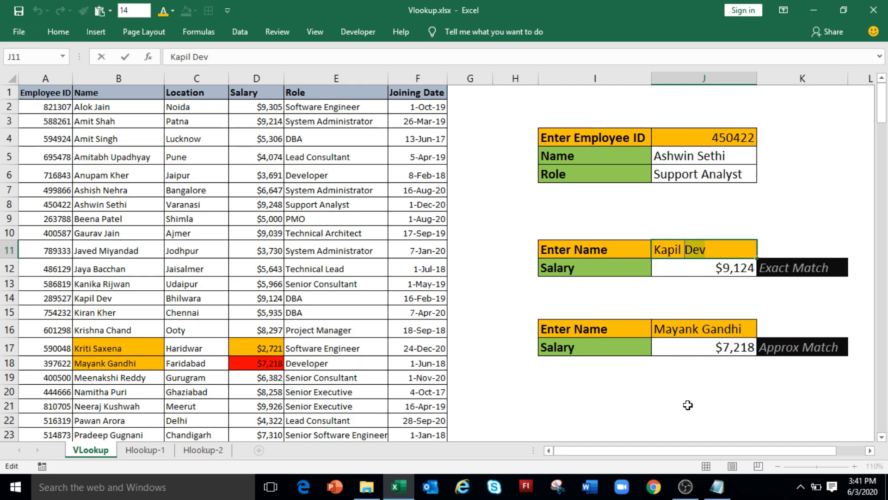
text(*)
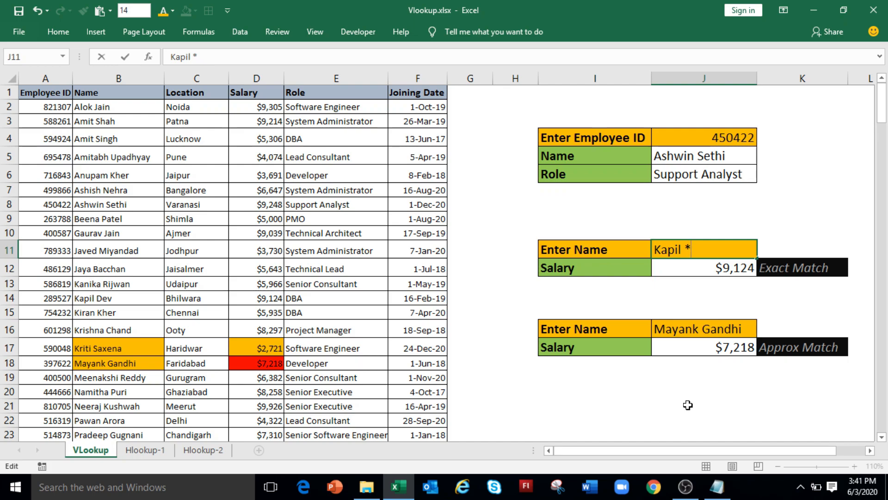
key(Return)
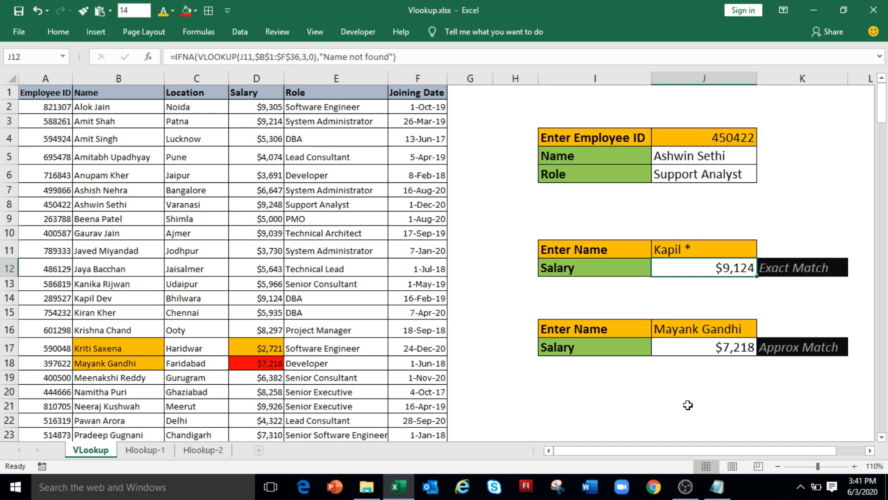
On the Hlookup-1 sheet, enter =HLOOKUP(E13,$A$3:$F$9,4,0) in E14 to return the student's marks in Maths
key(ctrl+Page_Down)
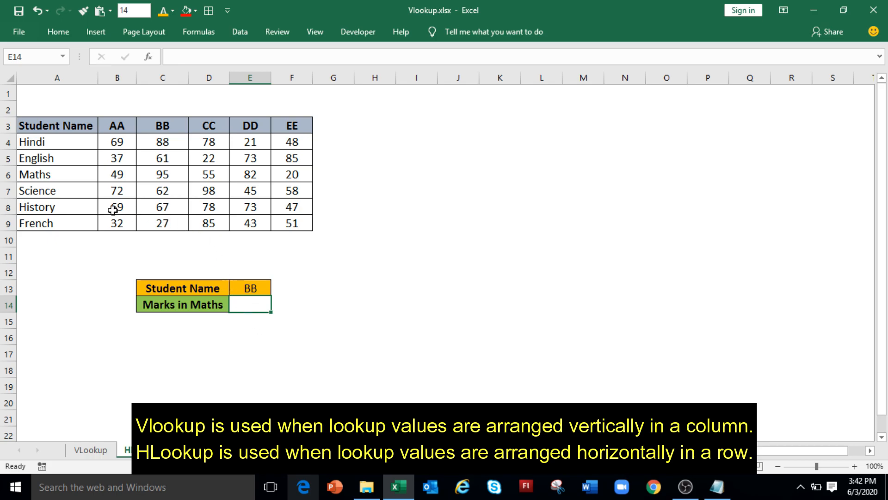
drag(59, 128, 294, 124)
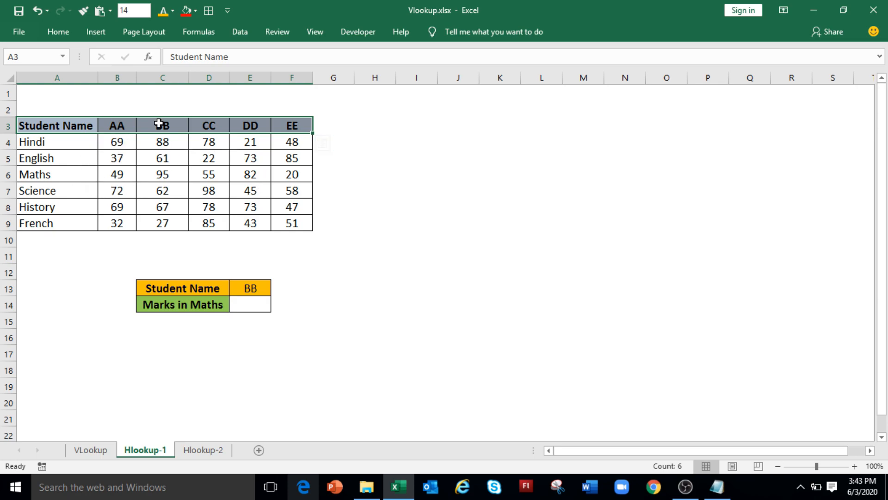
click(249, 305)
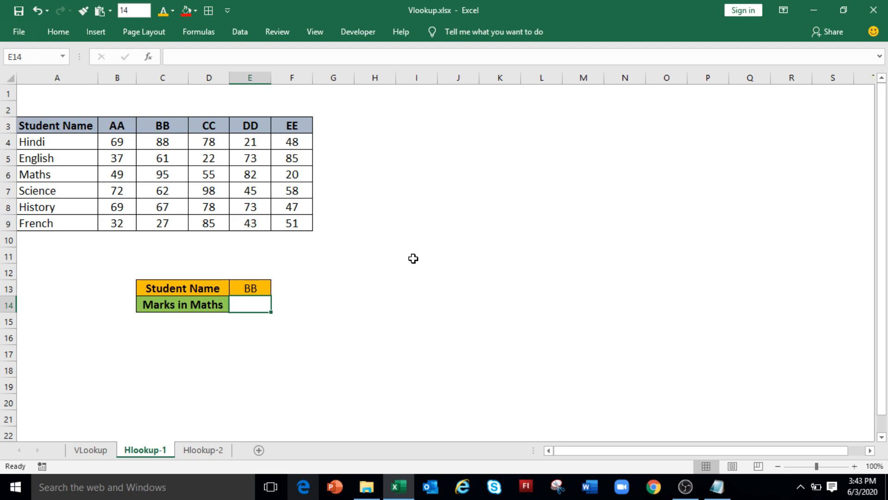
text(=)
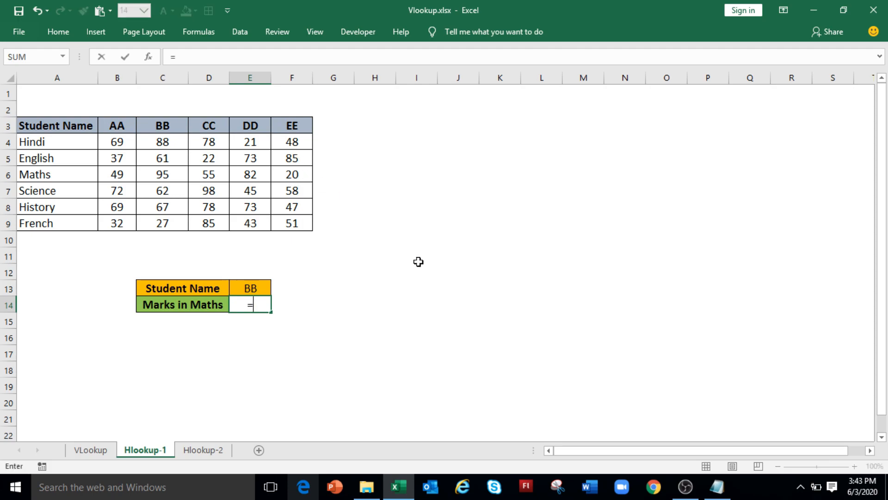
text(hlookup()
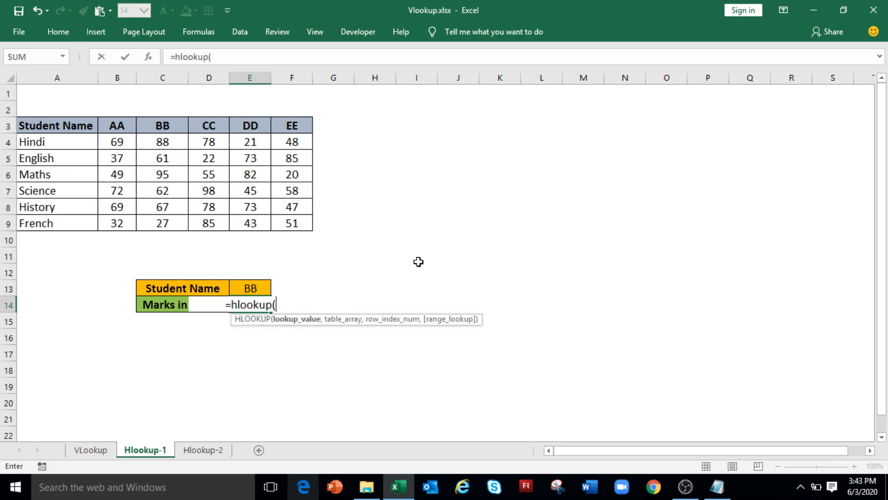
click(249, 287)
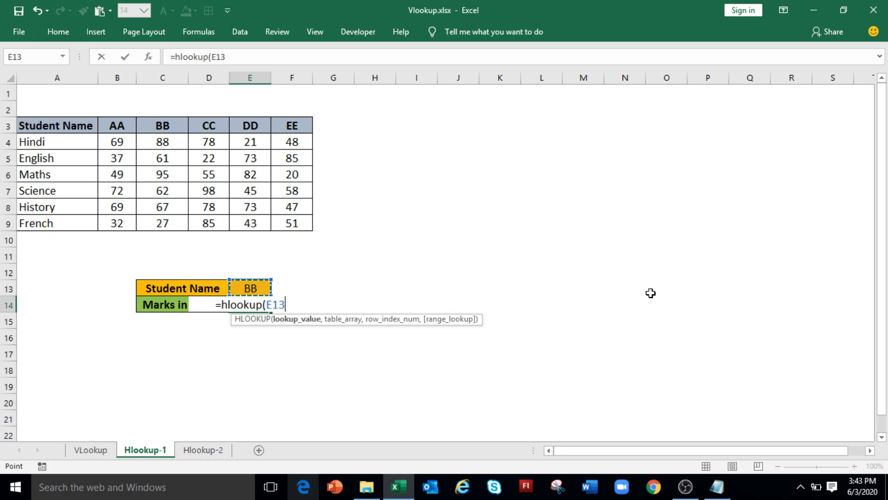
text(,)
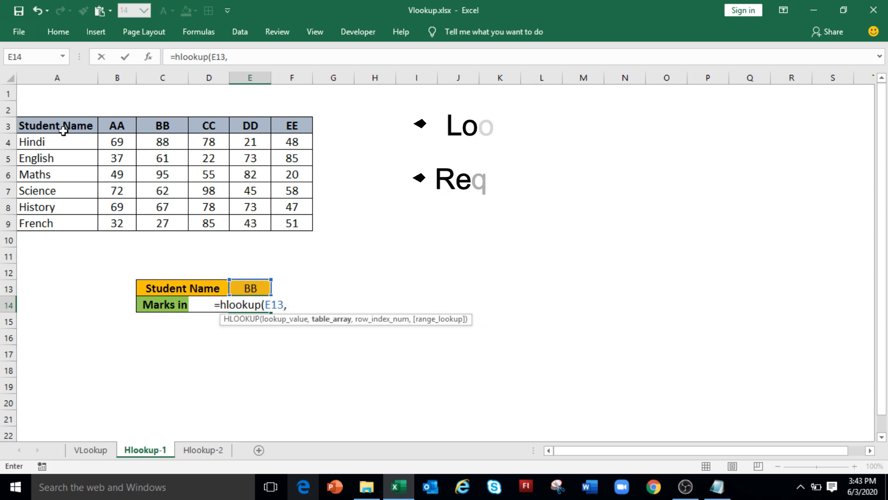
drag(74, 123, 295, 217)
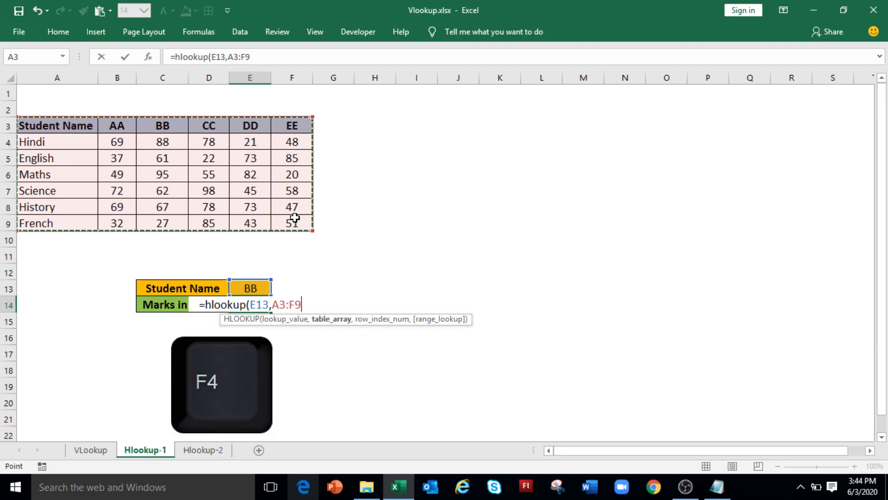
key(F4)
text(,)
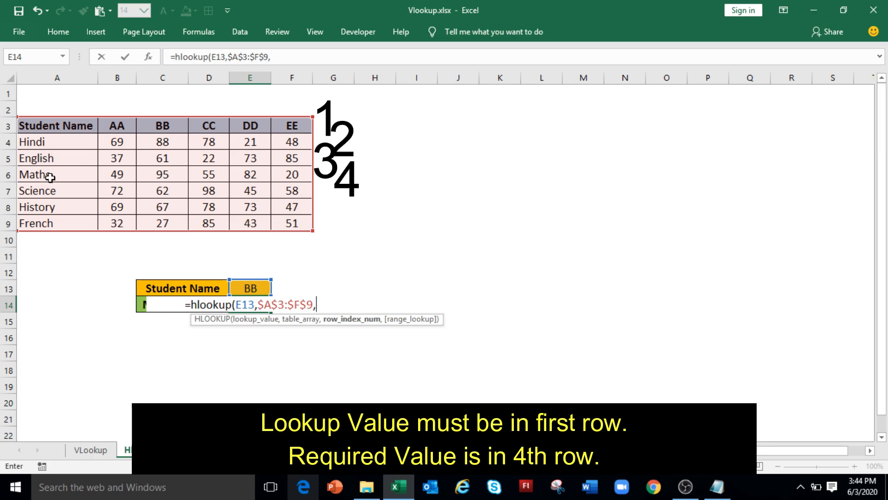
text(4,0)
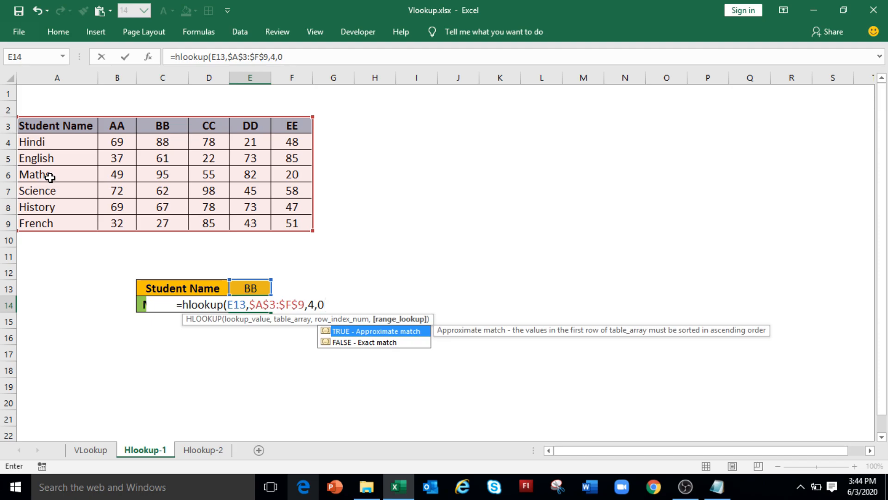
text())
key(Return)
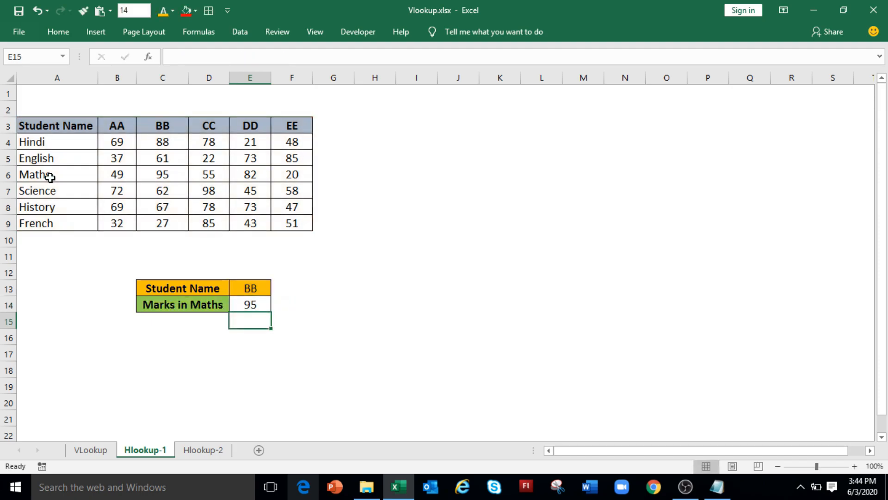
Check the HLOOKUP formula in E14, and change the student name in E13 to DD
click(250, 305)
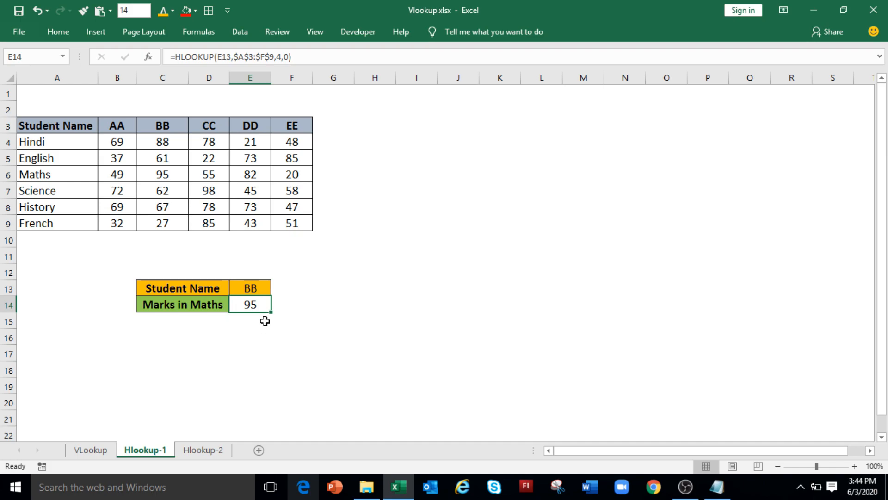
click(266, 290)
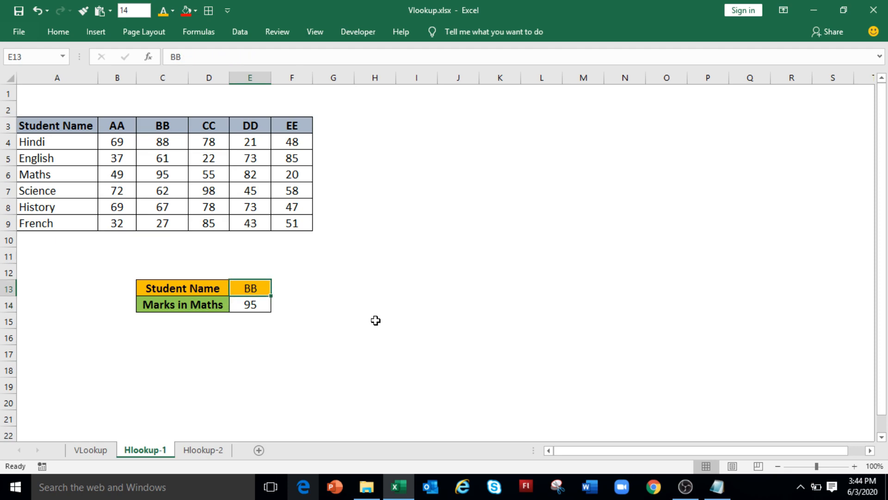
text(DD)
key(Return)
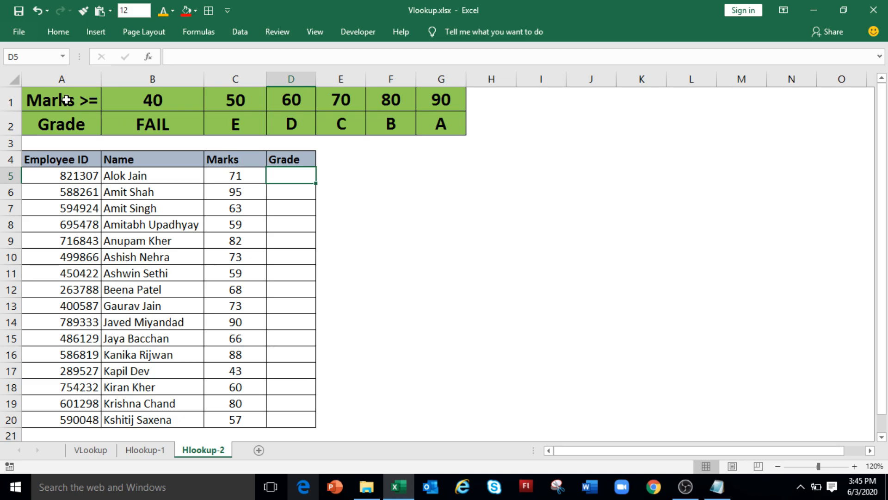
Enter =HLOOKUP(C5,$A$1:$G$2,2,TRUE) in D5 to return the grade by approximate match on the marks
drag(67, 100, 449, 117)
text(=)
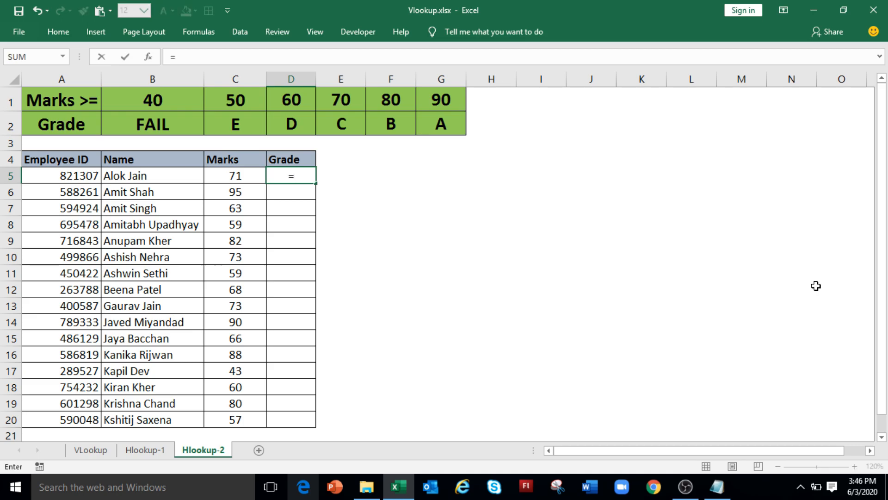
text(HLOOKUP()
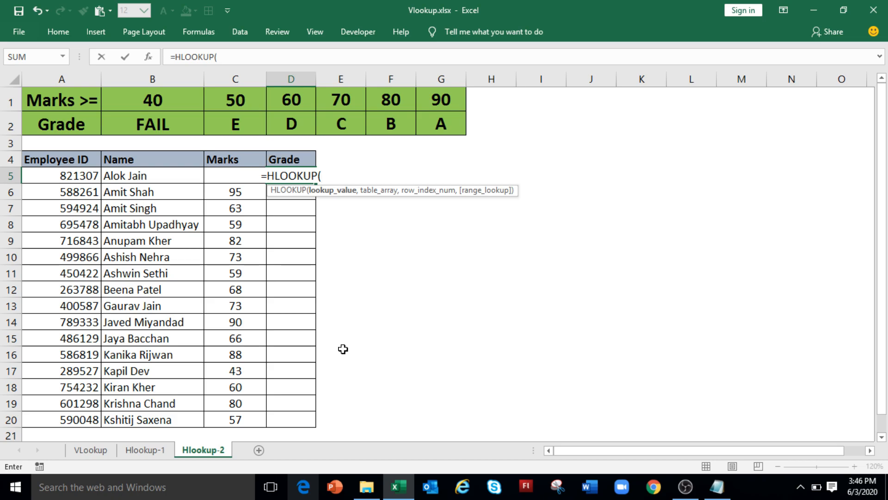
text(C5,)
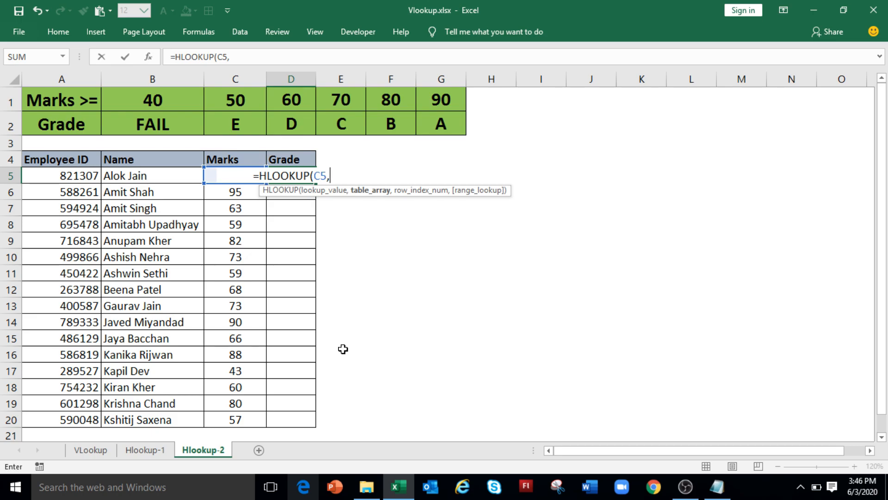
drag(60, 100, 443, 132)
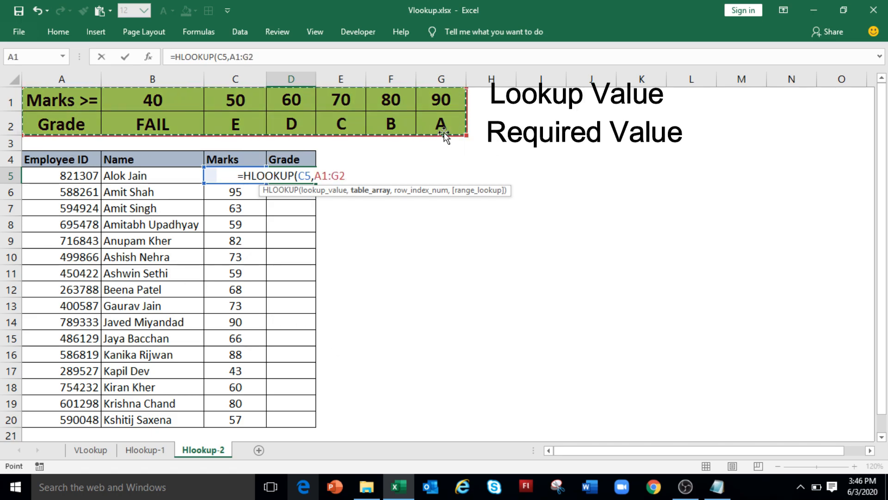
key(F4)
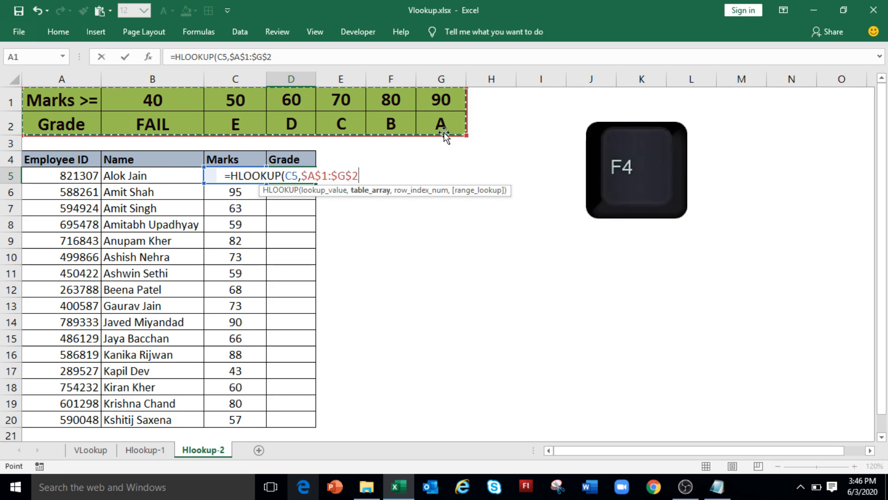
text(,)
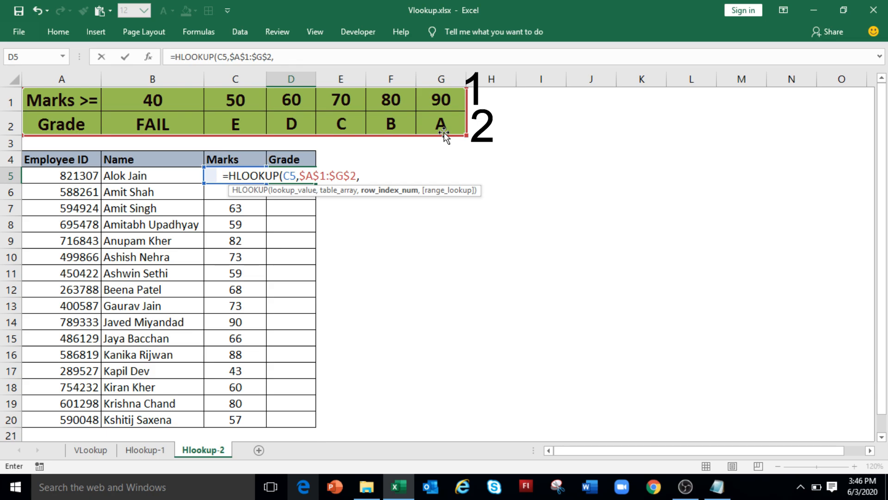
text(2,)
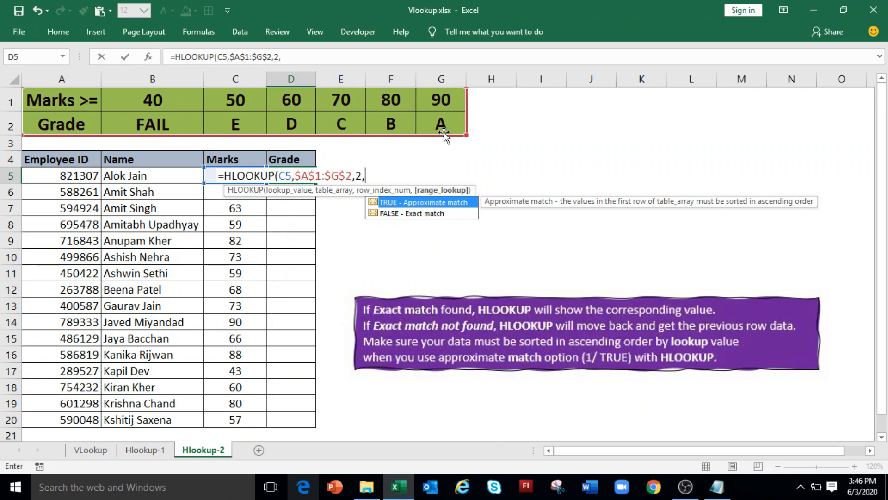
text(TRUE)
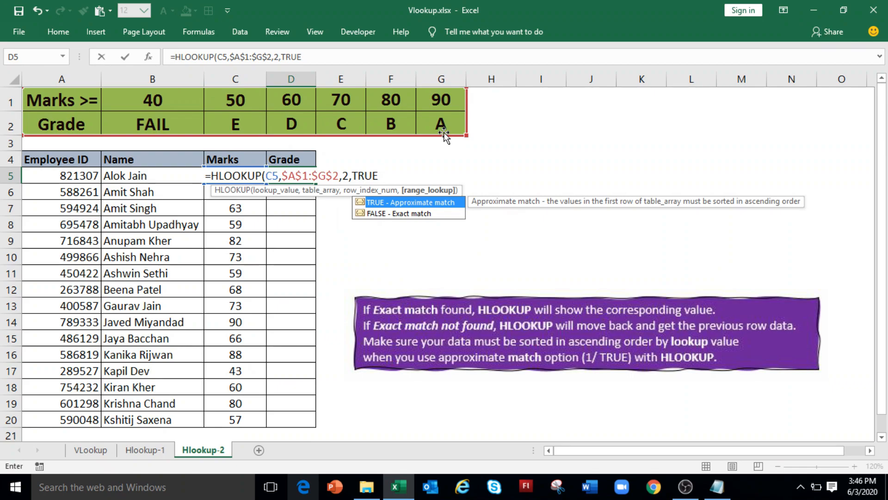
text())
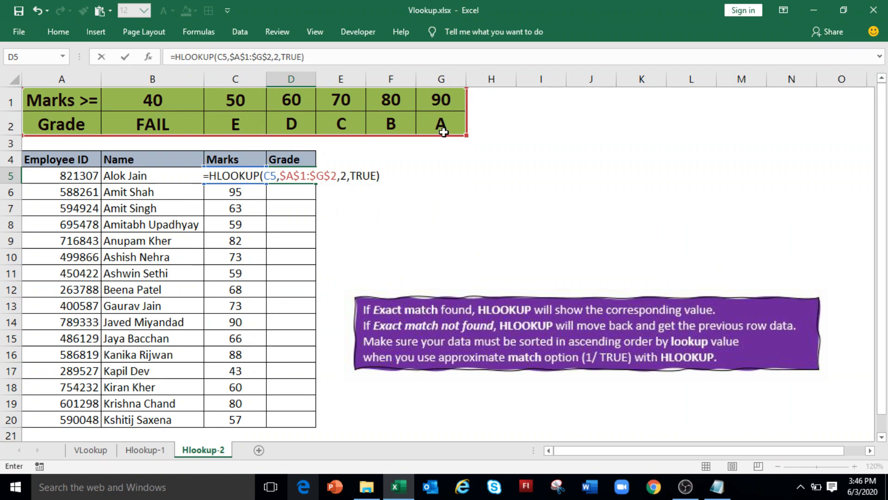
key(Return)
Copy the HLOOKUP grade formula from D5 down through D20
click(307, 176)
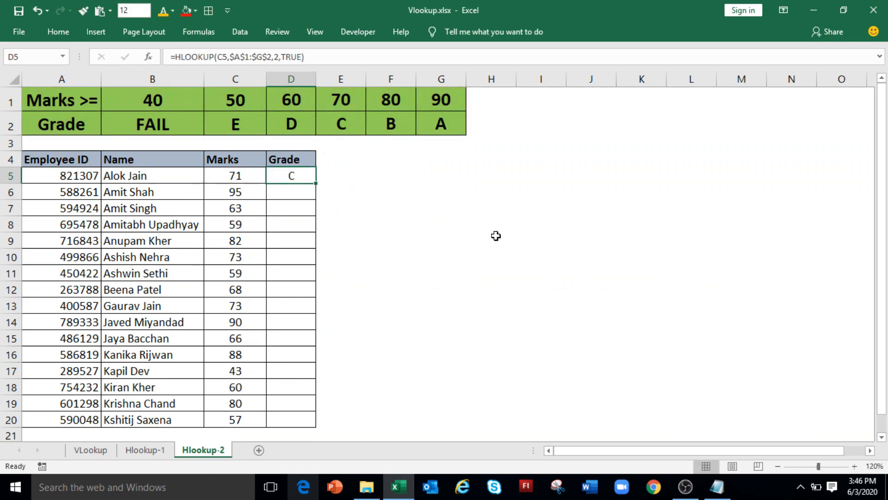
key(ctrl+c)
key(Down)
key(shift+Down)
key(shift+Down)
key(shift+Down)
key(shift+Down)
key(shift+Down)
key(shift+Down)
key(shift+Down)
key(shift+Down)
key(shift+Down)
key(shift+Down)
key(shift+Down)
key(shift+Down)
key(shift+Down)
key(shift+Down)
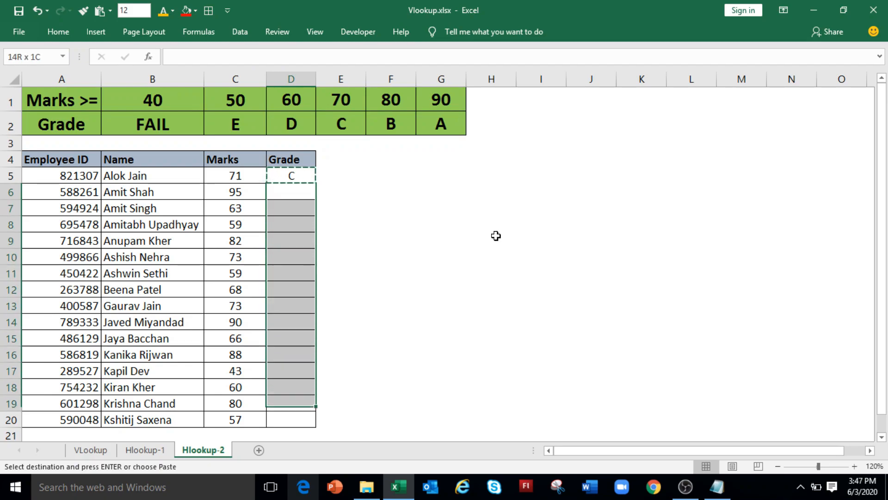
key(Return)
Examine the copied HLOOKUP formulas down the Grade column, starting at D5, against the marks and grade table
click(299, 178)
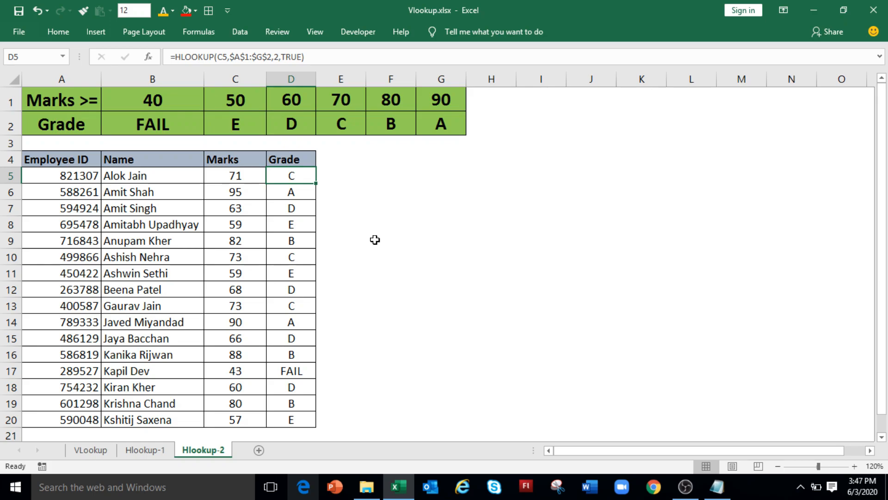
key(Down)
key(Down)
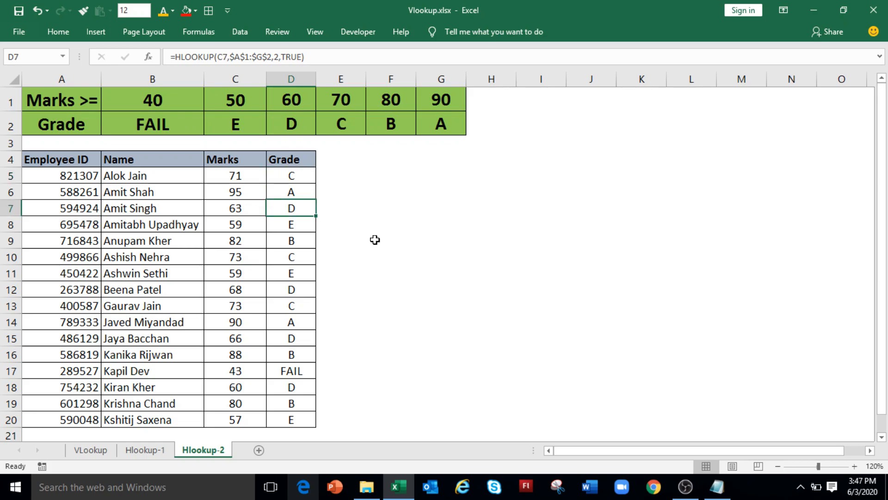
key(Down)
key(Down)
key(Down)
key(Down)
key(Down)
key(Down)
key(Down)
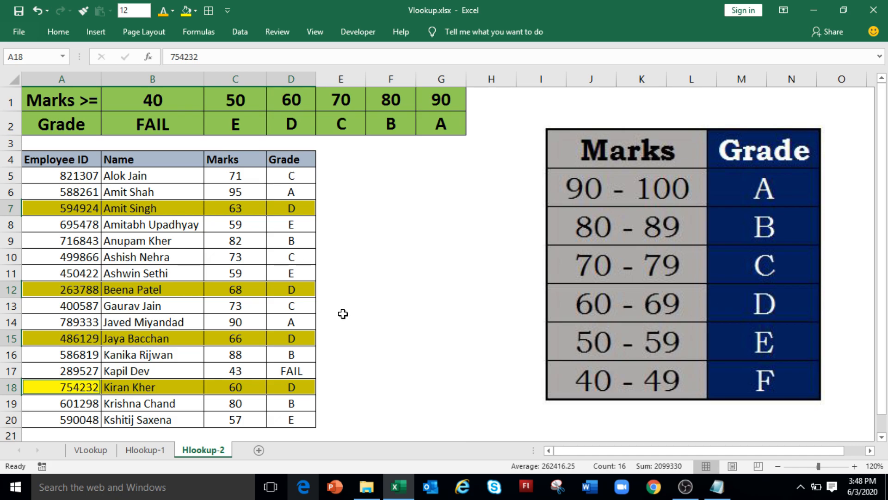
Undo the yellow fill on the grade D rows 7, 12, 15 and 18, and deselect them
key(ctrl+z)
click(359, 287)
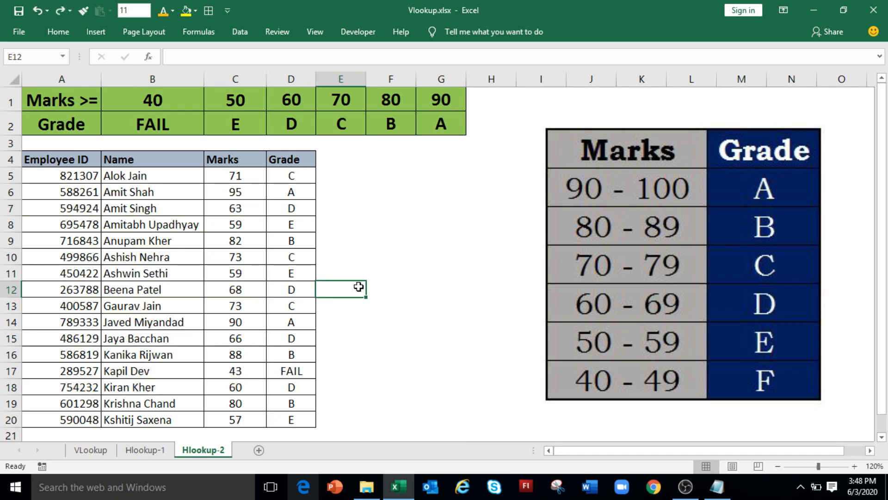